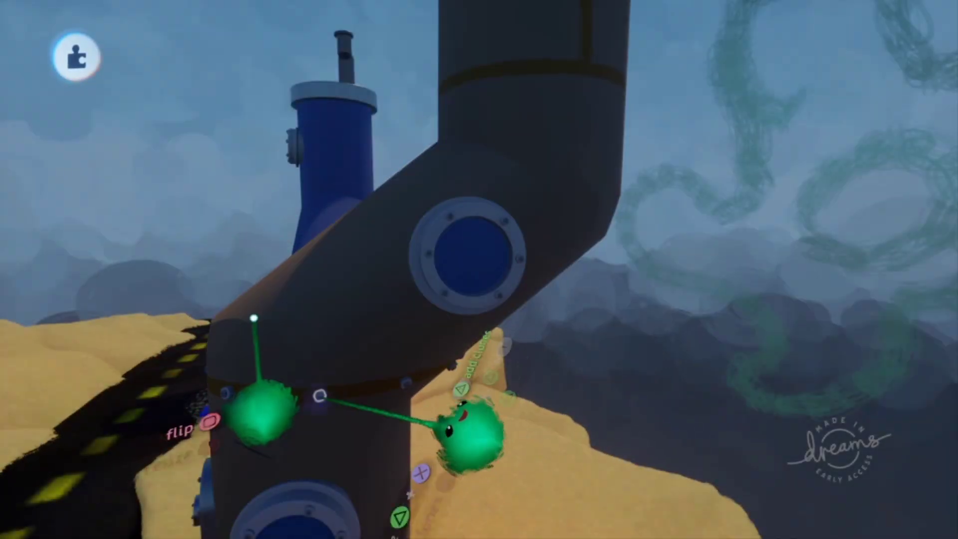
# - Place a cloned bolt on the pipe's upper horizontal seam band
pyautogui.moveTo(473, 434); pyautogui.dragTo(643, 324, button='middle')
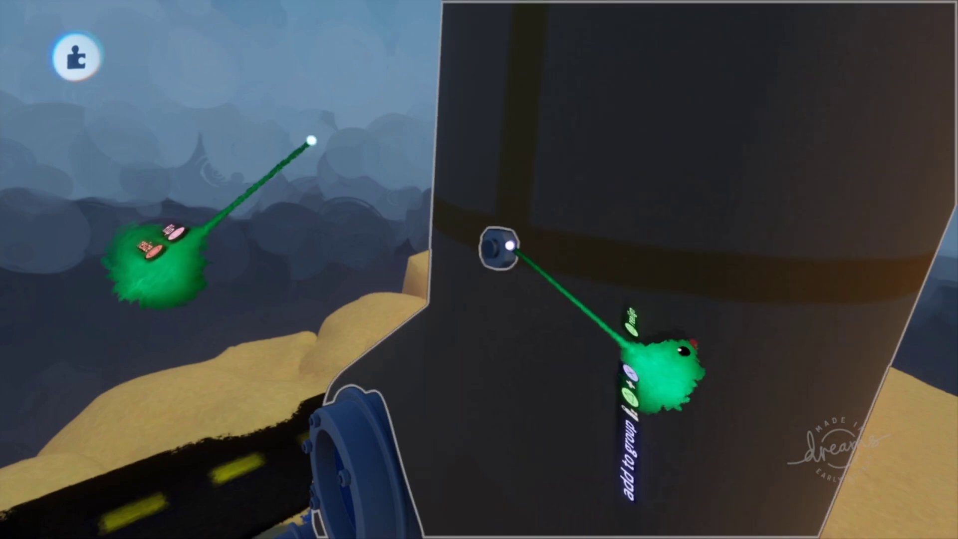
pyautogui.moveTo(658, 374)
pyautogui.mouseDown(button='middle')
pyautogui.moveTo(573, 406)
pyautogui.moveTo(588, 381)
pyautogui.moveTo(554, 264)
pyautogui.moveTo(642, 449)
pyautogui.moveTo(588, 417)
pyautogui.moveTo(552, 316)
pyautogui.moveTo(514, 329)
pyautogui.mouseUp(button='middle')
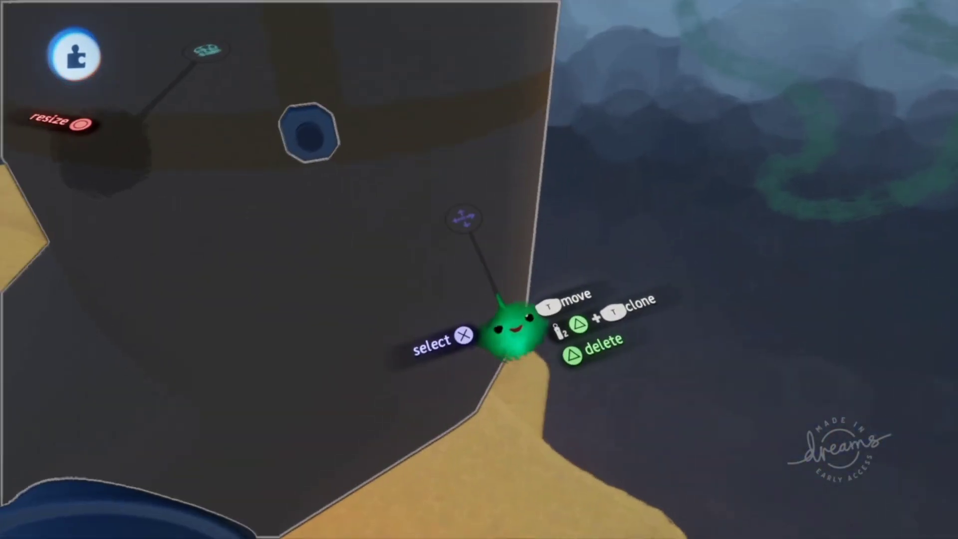
# - Switch on Precise Move in the guides and page through its introductory instructions
pyautogui.press('Tab')
pyautogui.moveTo(556, 374); pyautogui.dragTo(535, 331, button='middle')
pyautogui.click(566, 124)
pyautogui.press('Escape')
pyautogui.press('Tab')
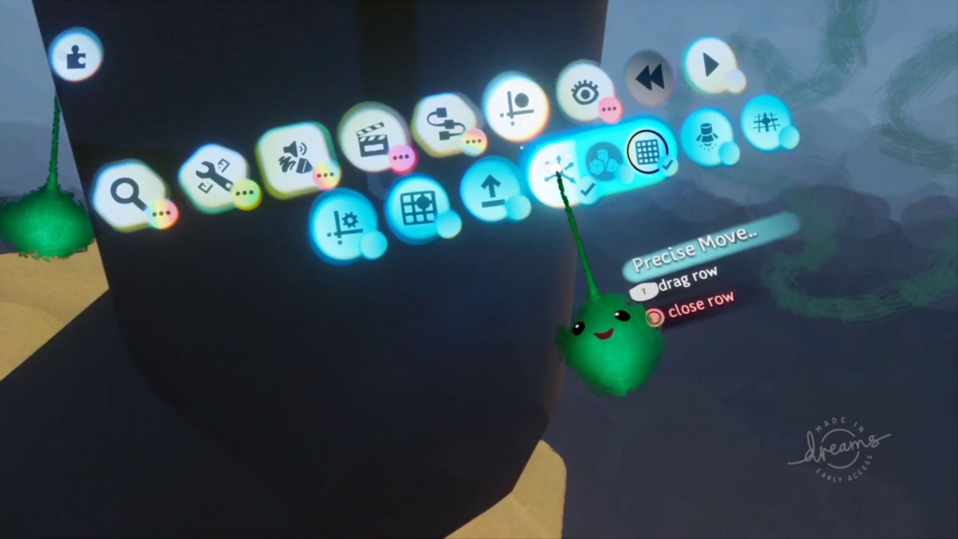
pyautogui.click(557, 172)
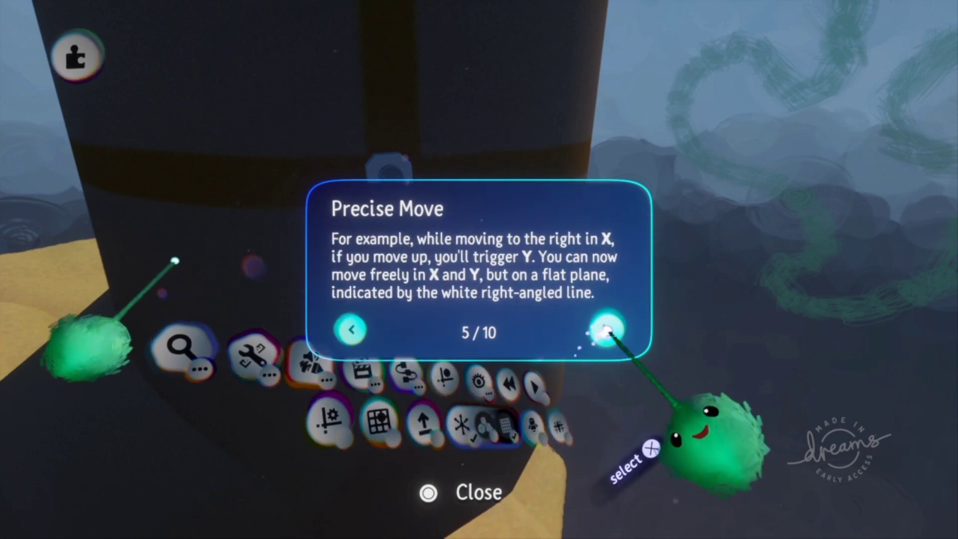
pyautogui.click(606, 330)
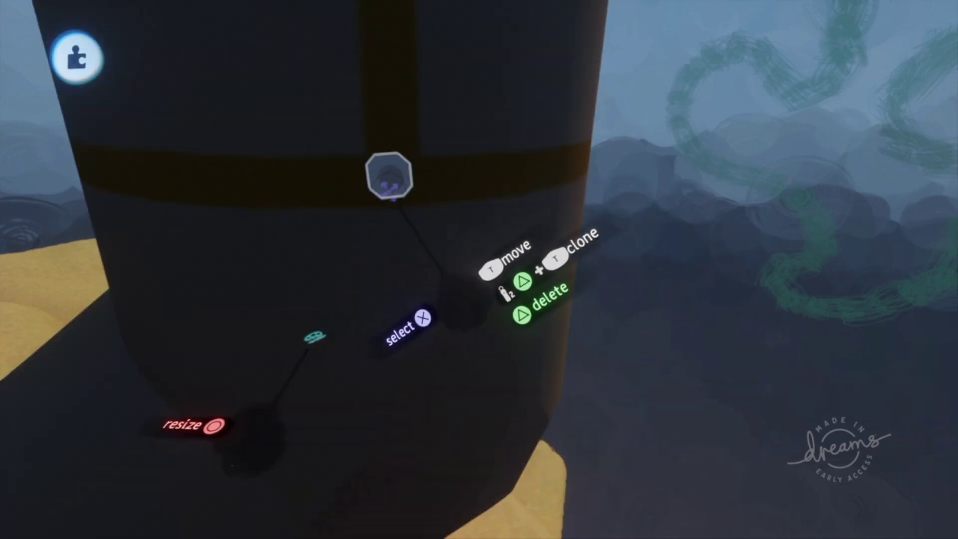
# - Grab the bolt and reposition it on the band, centred under the vertical stripe
pyautogui.moveTo(568, 399)
pyautogui.mouseDown(button='middle')
pyautogui.moveTo(551, 331)
pyautogui.moveTo(577, 342)
pyautogui.moveTo(570, 289)
pyautogui.moveTo(573, 494)
pyautogui.moveTo(545, 316)
pyautogui.moveTo(540, 324)
pyautogui.moveTo(504, 249)
pyautogui.mouseUp(button='middle')
pyautogui.click(349, 137)
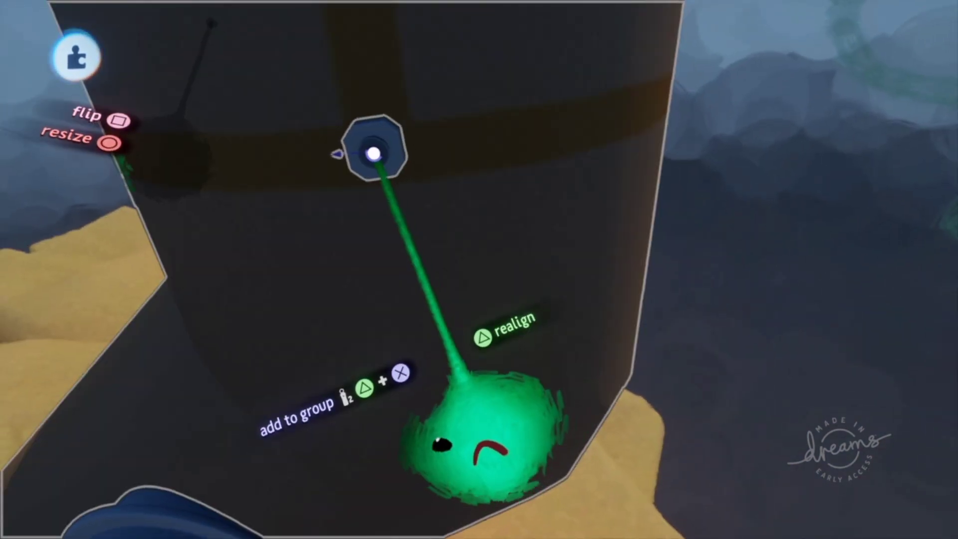
pyautogui.moveTo(599, 55); pyautogui.dragTo(693, 50)
pyautogui.moveTo(668, 6); pyautogui.dragTo(427, 300)
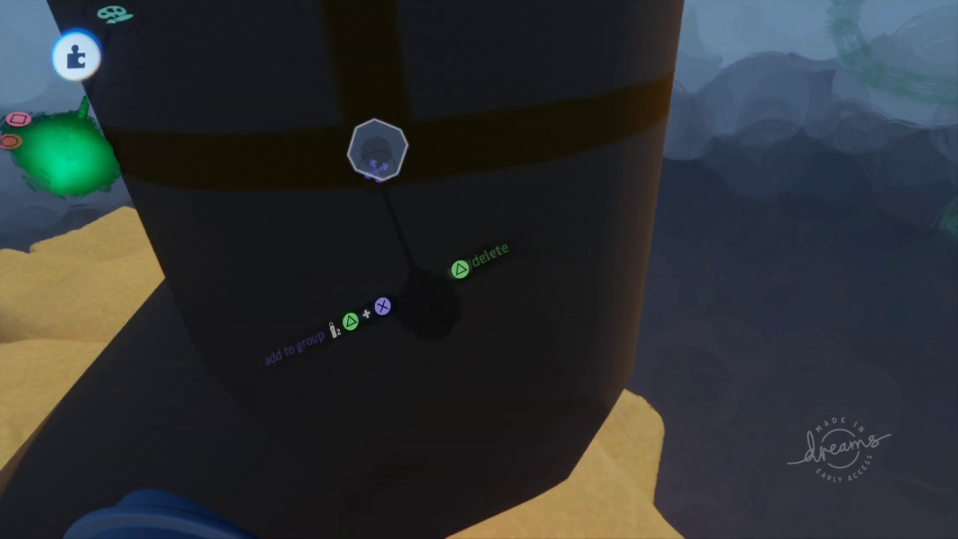
# - Clone the bolt around the pipe and place the copy where the band meets the next vertical stripe
pyautogui.moveTo(428, 310); pyautogui.dragTo(509, 338, button='middle')
pyautogui.press('s')
pyautogui.click(589, 153)
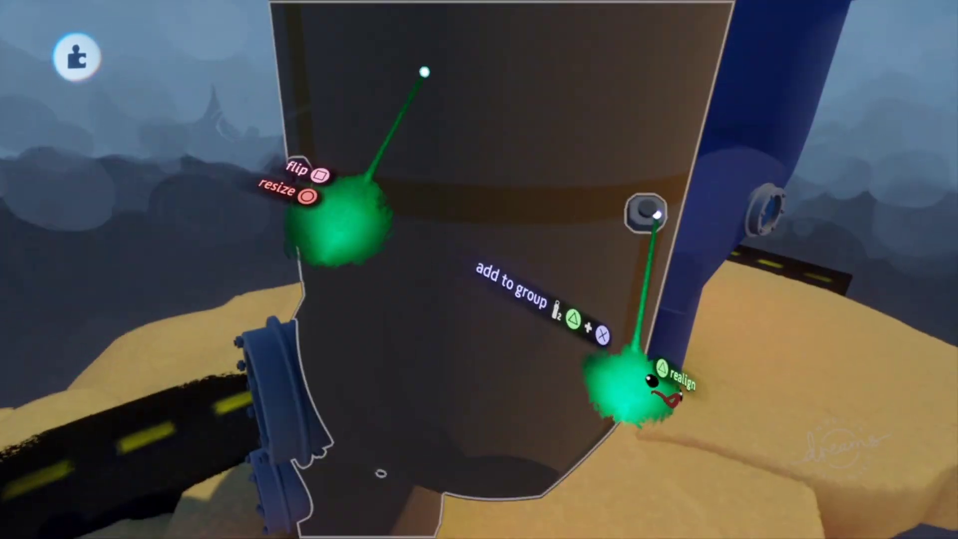
pyautogui.moveTo(648, 384); pyautogui.dragTo(483, 280, button='middle')
pyautogui.moveTo(504, 319); pyautogui.dragTo(499, 464, button='middle')
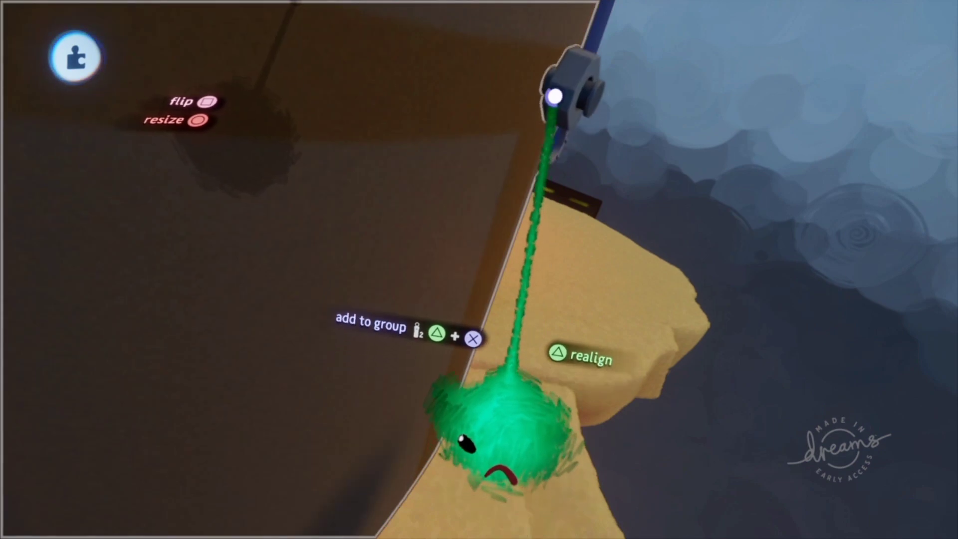
pyautogui.moveTo(499, 429); pyautogui.dragTo(613, 344, button='middle')
pyautogui.press('s')
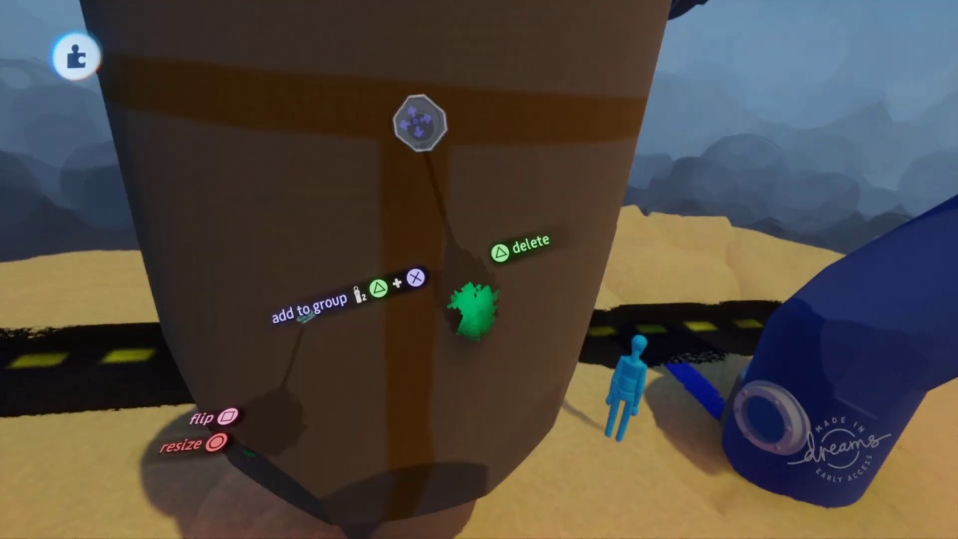
# - Clone the bolt along the band to add two more bolts between the ones at the vertical stripes
pyautogui.moveTo(474, 309)
pyautogui.mouseDown(button='middle')
pyautogui.moveTo(512, 299)
pyautogui.moveTo(499, 294)
pyautogui.mouseUp(button='middle')
pyautogui.moveTo(491, 414)
pyautogui.mouseDown(button='middle')
pyautogui.moveTo(560, 299)
pyautogui.moveTo(549, 310)
pyautogui.moveTo(589, 399)
pyautogui.moveTo(560, 203)
pyautogui.moveTo(507, 220)
pyautogui.moveTo(498, 449)
pyautogui.moveTo(539, 533)
pyautogui.mouseUp(button='middle')
pyautogui.moveTo(463, 319); pyautogui.dragTo(579, 284, button='middle')
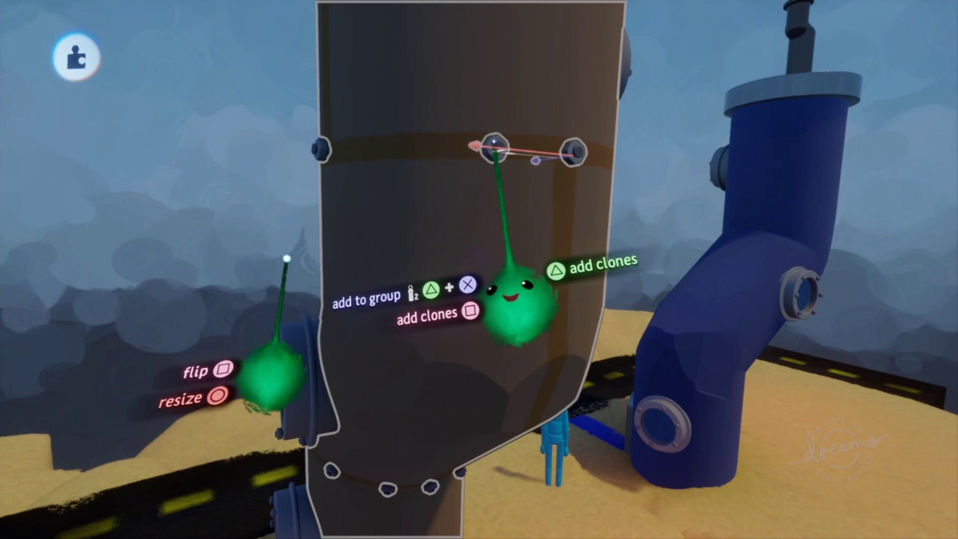
pyautogui.click(566, 299)
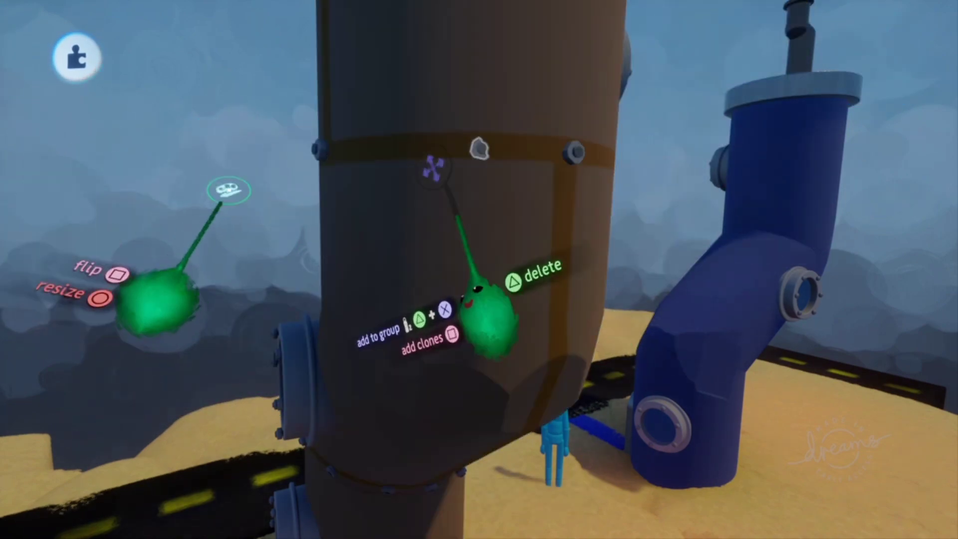
pyautogui.moveTo(481, 319); pyautogui.dragTo(542, 345, button='middle')
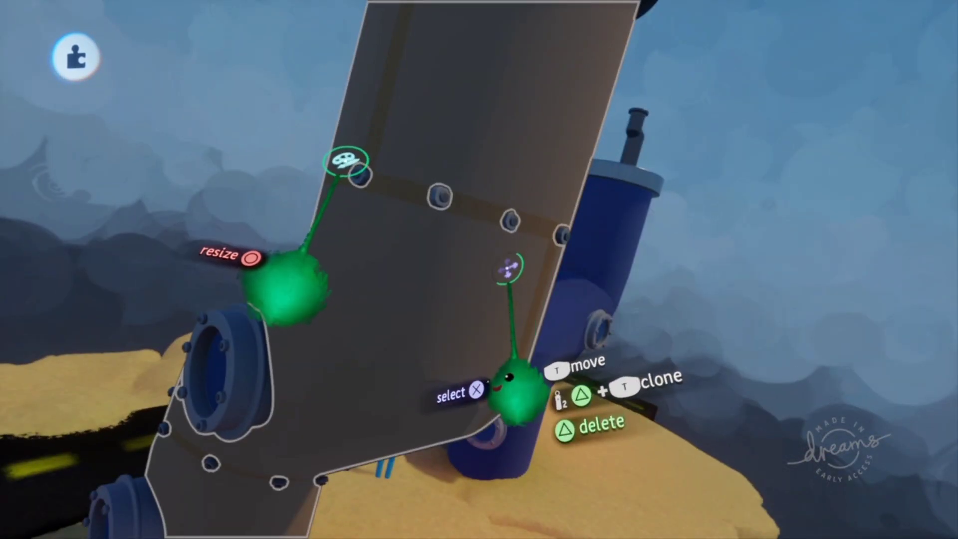
# - Adjust the middle bolts so they are evenly spaced along the band between the two stripes
pyautogui.moveTo(507, 269); pyautogui.dragTo(496, 175, button='middle')
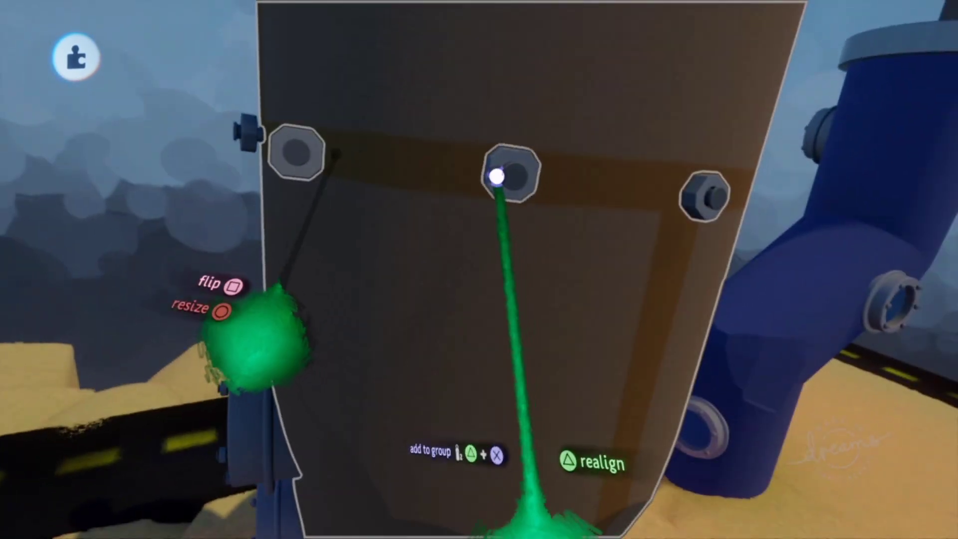
pyautogui.moveTo(496, 175); pyautogui.dragTo(480, 160)
pyautogui.moveTo(500, 188); pyautogui.dragTo(463, 194, button='middle')
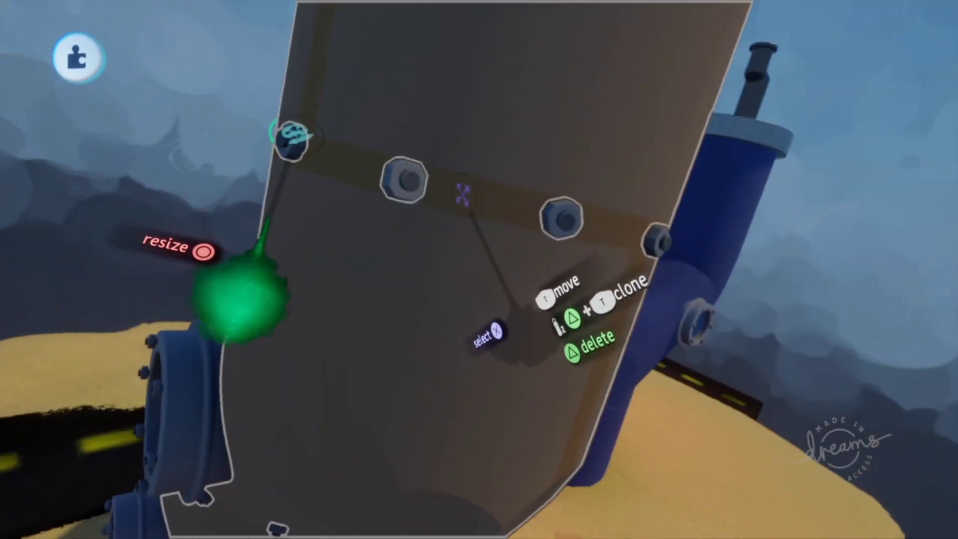
pyautogui.moveTo(648, 324)
pyautogui.mouseDown(button='middle')
pyautogui.moveTo(567, 325)
pyautogui.moveTo(513, 278)
pyautogui.moveTo(503, 299)
pyautogui.moveTo(519, 202)
pyautogui.mouseUp(button='middle')
pyautogui.rightClick(519, 202)
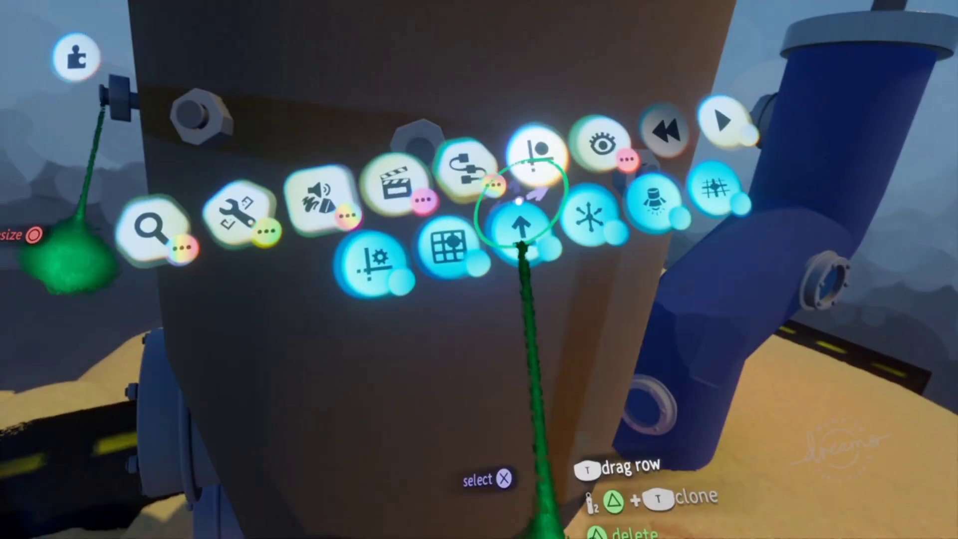
# - Seat the in-between bolt against the pipe surface and centre it vertically on the band
pyautogui.press('Escape')
pyautogui.moveTo(417, 154); pyautogui.dragTo(458, 133, button='middle')
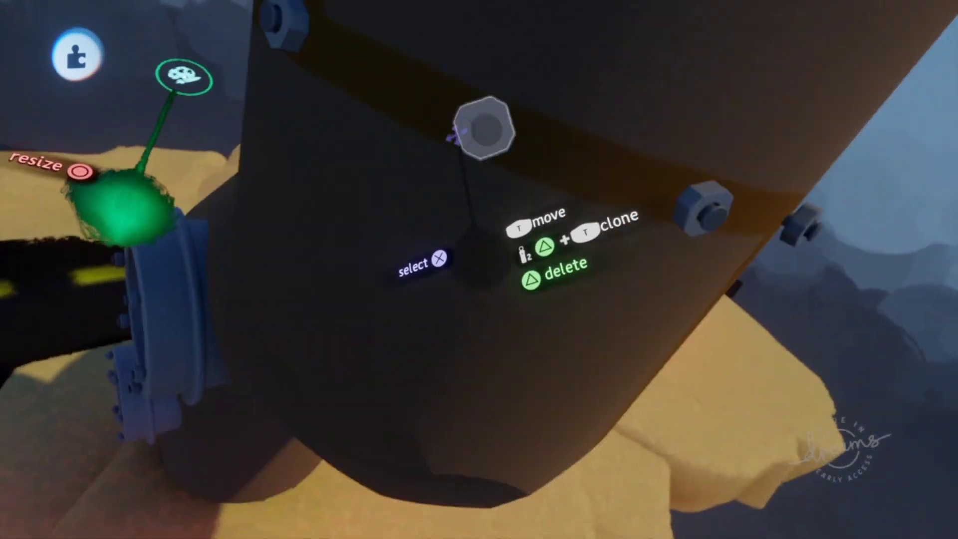
pyautogui.moveTo(479, 265)
pyautogui.mouseDown(button='middle')
pyautogui.moveTo(583, 310)
pyautogui.moveTo(566, 284)
pyautogui.mouseUp(button='middle')
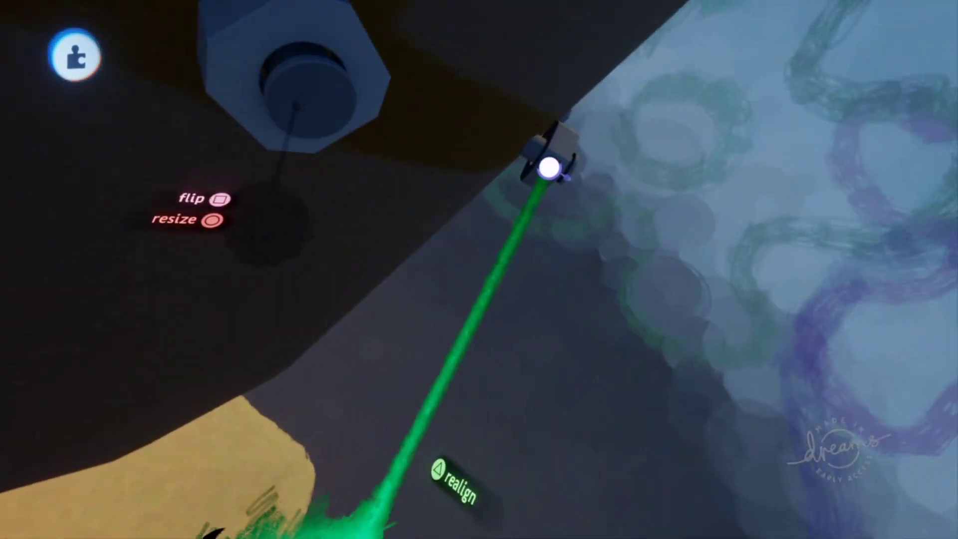
pyautogui.moveTo(507, 289)
pyautogui.mouseDown(button='middle')
pyautogui.moveTo(524, 274)
pyautogui.moveTo(496, 274)
pyautogui.mouseUp(button='middle')
pyautogui.moveTo(496, 274); pyautogui.dragTo(509, 459)
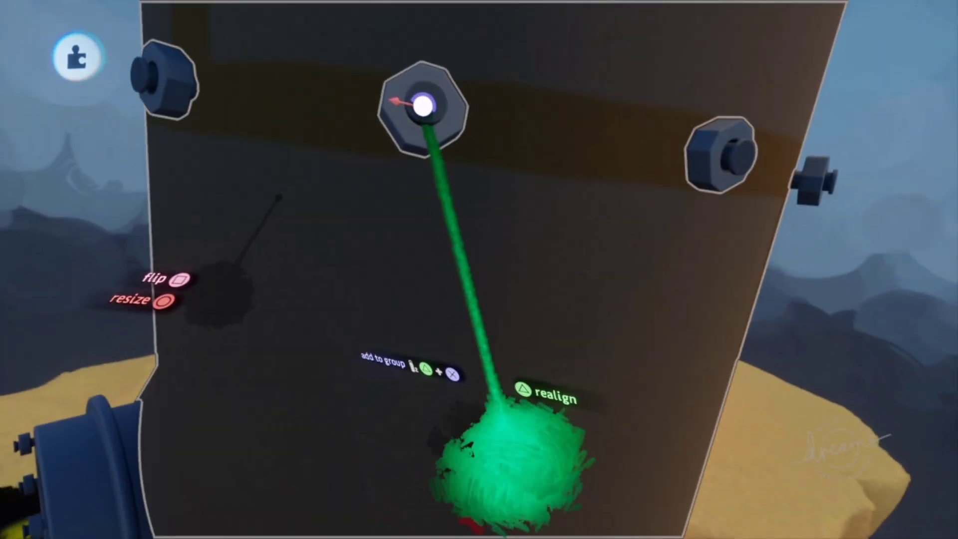
pyautogui.press('Tab')
pyautogui.click(577, 197)
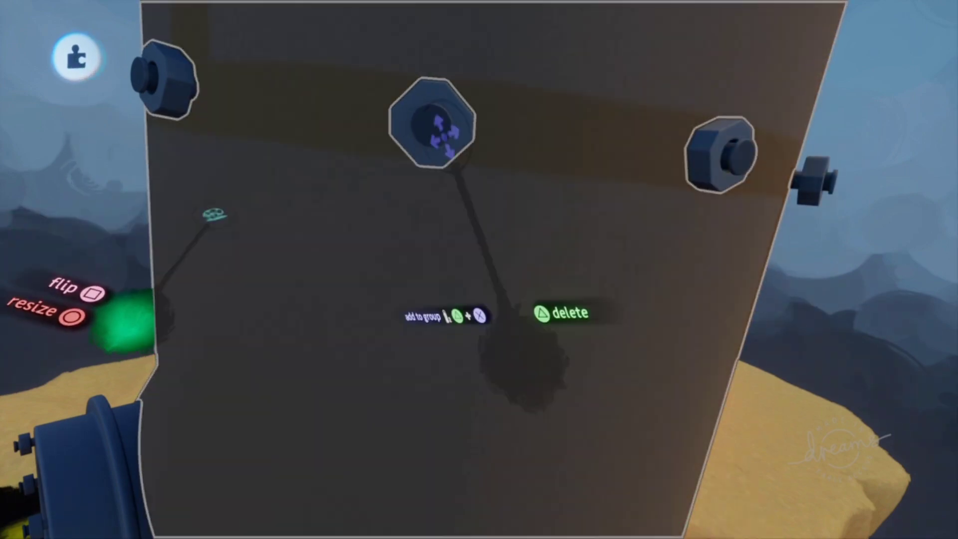
# - Toggle Precise Move in the guides before adding bolts to the pipe's bare side
pyautogui.moveTo(438, 133)
pyautogui.mouseDown(button='middle')
pyautogui.moveTo(541, 159)
pyautogui.moveTo(560, 331)
pyautogui.moveTo(596, 332)
pyautogui.moveTo(557, 349)
pyautogui.mouseUp(button='middle')
pyautogui.press('Tab')
pyautogui.click(673, 225)
pyautogui.moveTo(575, 228)
pyautogui.mouseDown(button='middle')
pyautogui.moveTo(570, 205)
pyautogui.moveTo(545, 314)
pyautogui.moveTo(594, 339)
pyautogui.moveTo(567, 289)
pyautogui.moveTo(460, 470)
pyautogui.moveTo(524, 299)
pyautogui.mouseUp(button='middle')
pyautogui.press('s')
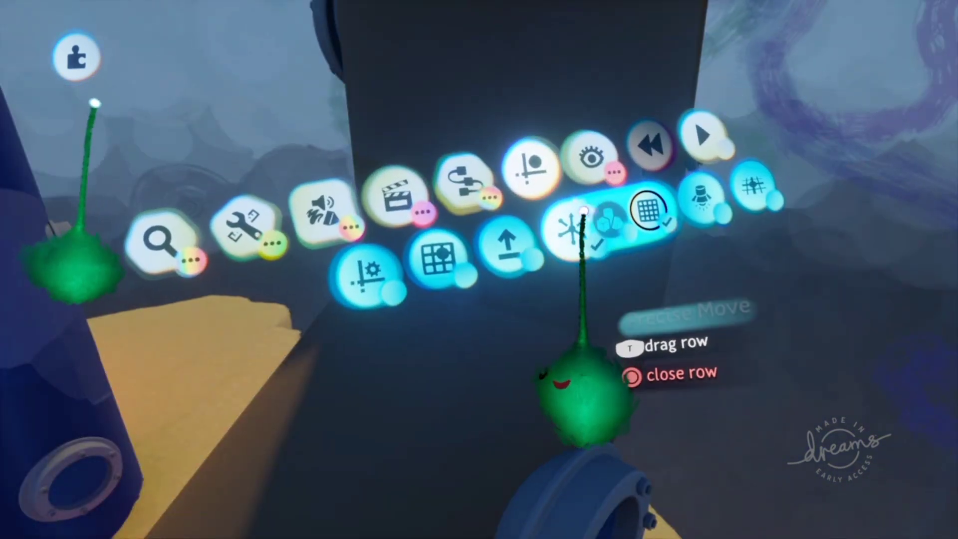
pyautogui.click(583, 214)
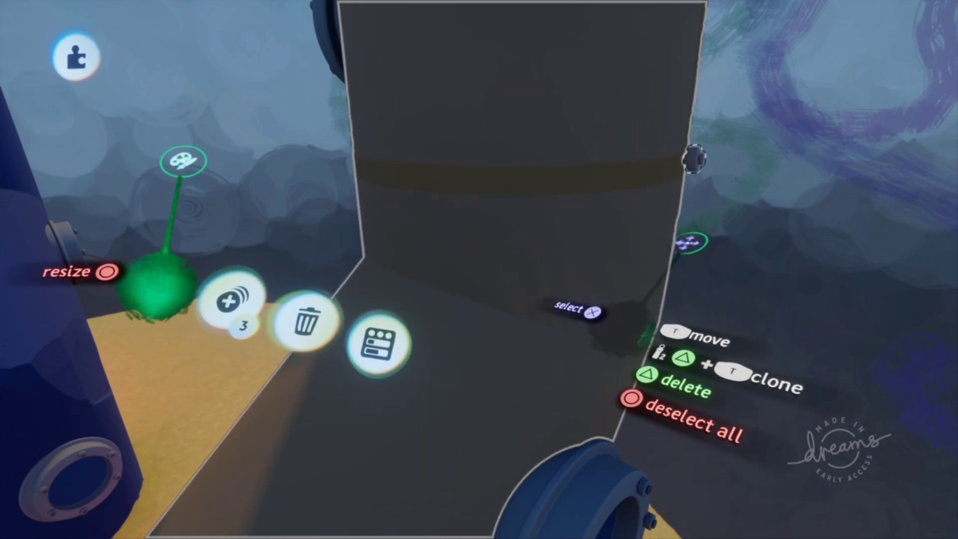
# - Clone bolts in a row along the band on the pipe's bare, shaded side
pyautogui.click(613, 349)
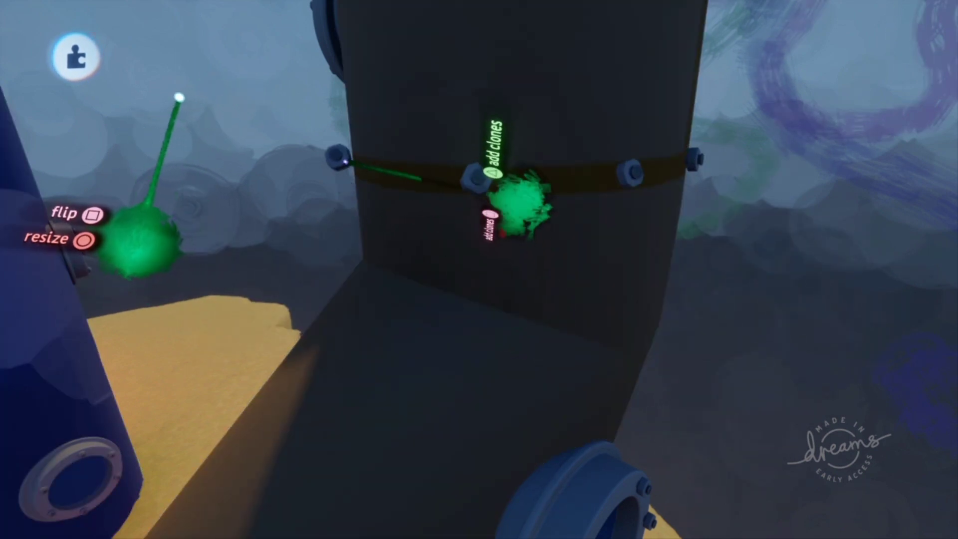
pyautogui.moveTo(519, 200)
pyautogui.mouseDown(button='middle')
pyautogui.moveTo(531, 321)
pyautogui.moveTo(567, 332)
pyautogui.moveTo(620, 320)
pyautogui.moveTo(529, 258)
pyautogui.moveTo(582, 282)
pyautogui.moveTo(577, 235)
pyautogui.moveTo(560, 284)
pyautogui.moveTo(529, 312)
pyautogui.moveTo(552, 342)
pyautogui.moveTo(566, 342)
pyautogui.moveTo(633, 449)
pyautogui.moveTo(566, 299)
pyautogui.moveTo(622, 323)
pyautogui.moveTo(553, 252)
pyautogui.mouseUp(button='middle')
pyautogui.moveTo(577, 109)
pyautogui.mouseDown(button='middle')
pyautogui.moveTo(602, 153)
pyautogui.moveTo(552, 175)
pyautogui.moveTo(520, 145)
pyautogui.moveTo(523, 156)
pyautogui.moveTo(643, 188)
pyautogui.moveTo(578, 138)
pyautogui.mouseUp(button='middle')
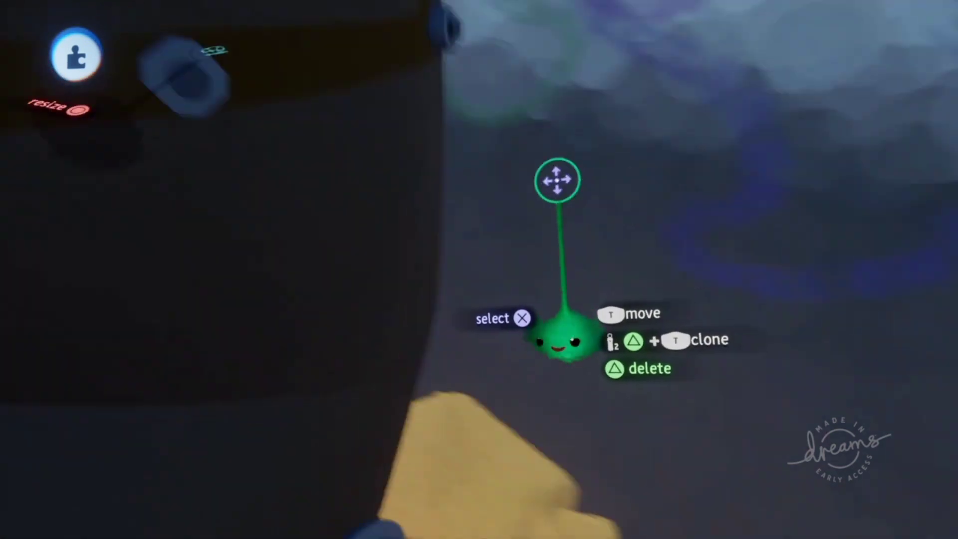
# - Move and rotate the middle bolt on the shaded side so it faces outward from the band
pyautogui.moveTo(557, 344); pyautogui.dragTo(524, 349, button='middle')
pyautogui.press('Tab')
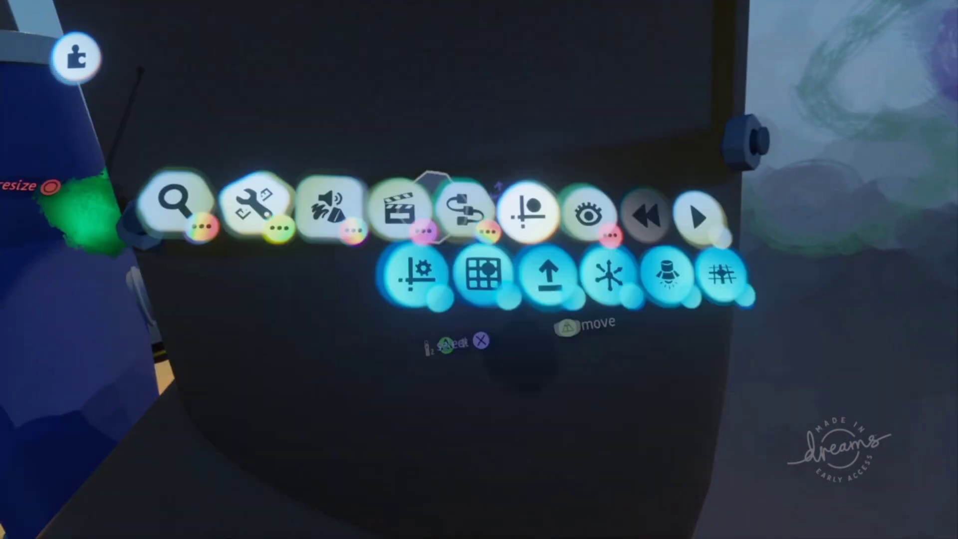
pyautogui.press('Return')
pyautogui.click(453, 206)
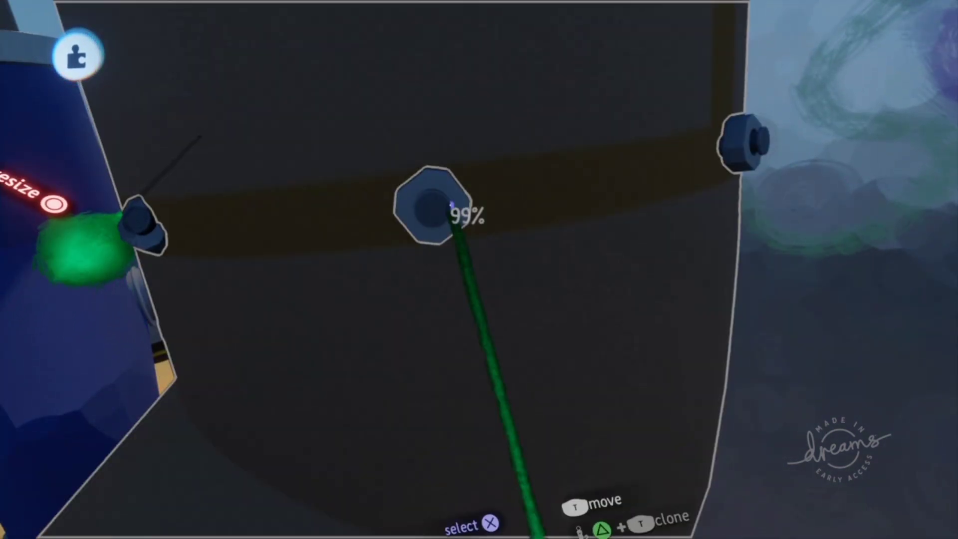
pyautogui.click(456, 199)
pyautogui.moveTo(481, 371); pyautogui.dragTo(459, 353)
pyautogui.moveTo(459, 353); pyautogui.dragTo(573, 344, button='middle')
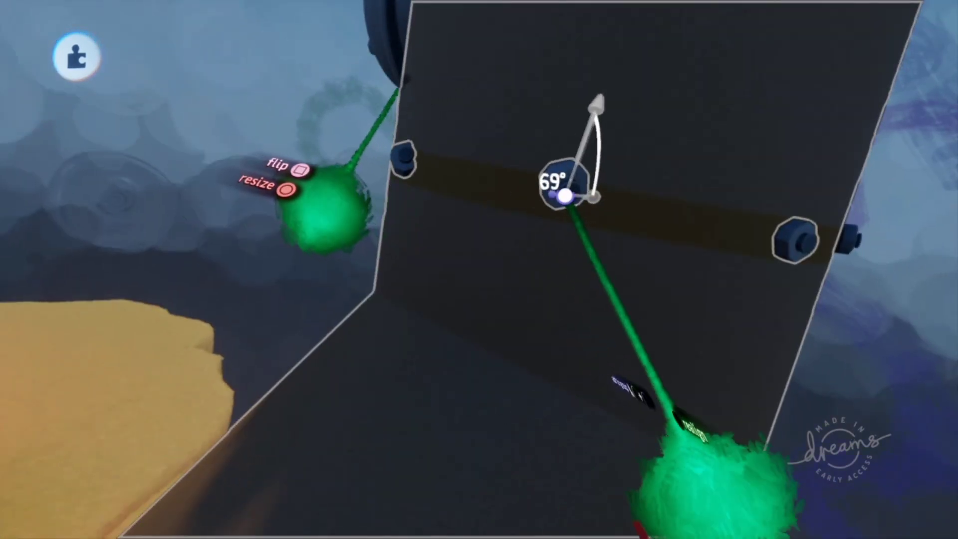
# - Reposition the next bolt around the shaded side so it sits against the pipe on the band
pyautogui.moveTo(708, 479)
pyautogui.mouseDown(button='middle')
pyautogui.moveTo(635, 320)
pyautogui.moveTo(558, 324)
pyautogui.moveTo(553, 512)
pyautogui.moveTo(539, 417)
pyautogui.moveTo(459, 272)
pyautogui.mouseUp(button='middle')
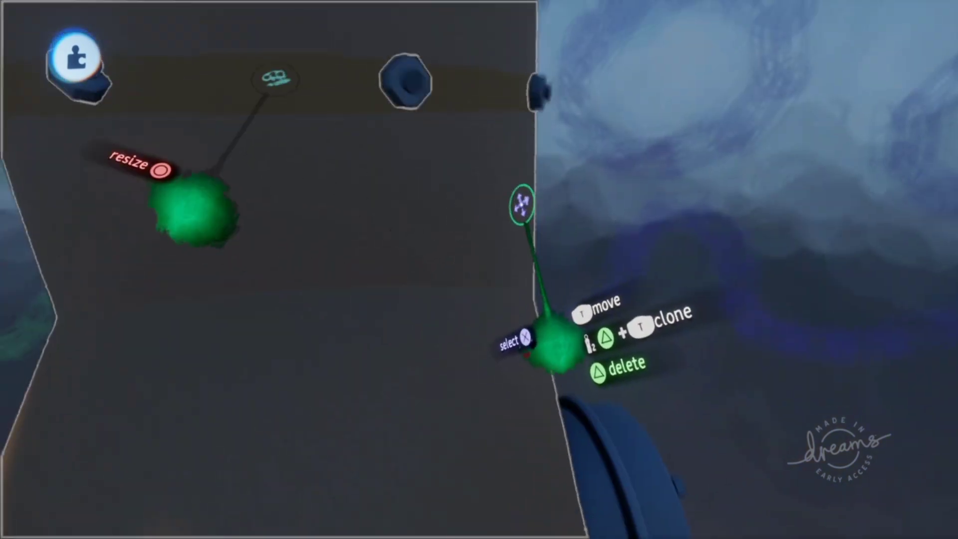
pyautogui.moveTo(556, 344)
pyautogui.mouseDown(button='middle')
pyautogui.moveTo(552, 321)
pyautogui.moveTo(534, 513)
pyautogui.moveTo(573, 346)
pyautogui.moveTo(546, 355)
pyautogui.mouseUp(button='middle')
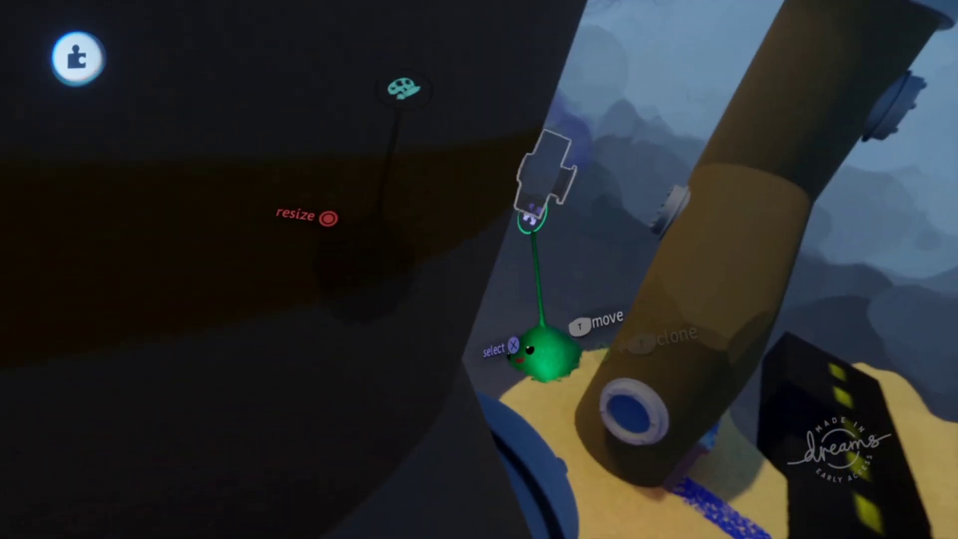
pyautogui.moveTo(544, 414); pyautogui.dragTo(567, 353, button='middle')
pyautogui.press('Tab')
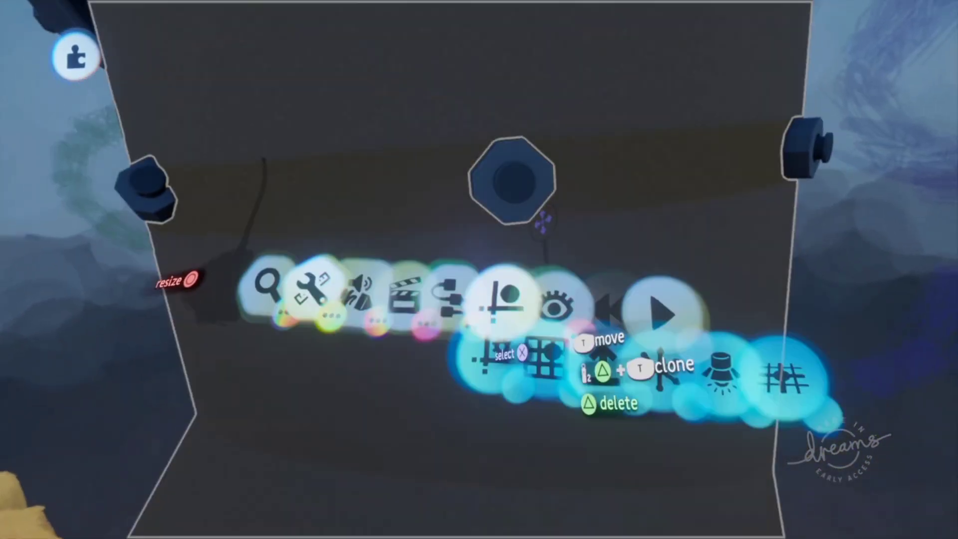
pyautogui.press('Escape')
# - Grab the shaded side's bolt again and correct its angle and height on the band
pyautogui.moveTo(567, 481); pyautogui.dragTo(561, 342)
pyautogui.moveTo(560, 342); pyautogui.dragTo(616, 331, button='middle')
pyautogui.press('Tab')
pyautogui.press('Escape')
pyautogui.moveTo(572, 314); pyautogui.dragTo(526, 399)
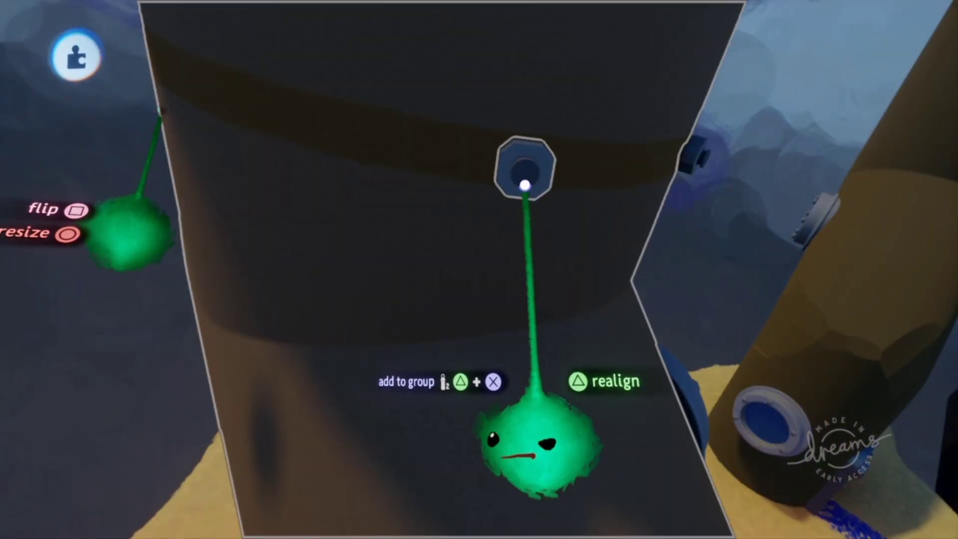
pyautogui.moveTo(538, 441); pyautogui.dragTo(538, 442)
pyautogui.moveTo(539, 441)
pyautogui.mouseDown(button='middle')
pyautogui.moveTo(623, 356)
pyautogui.moveTo(568, 350)
pyautogui.moveTo(538, 479)
pyautogui.mouseUp(button='middle')
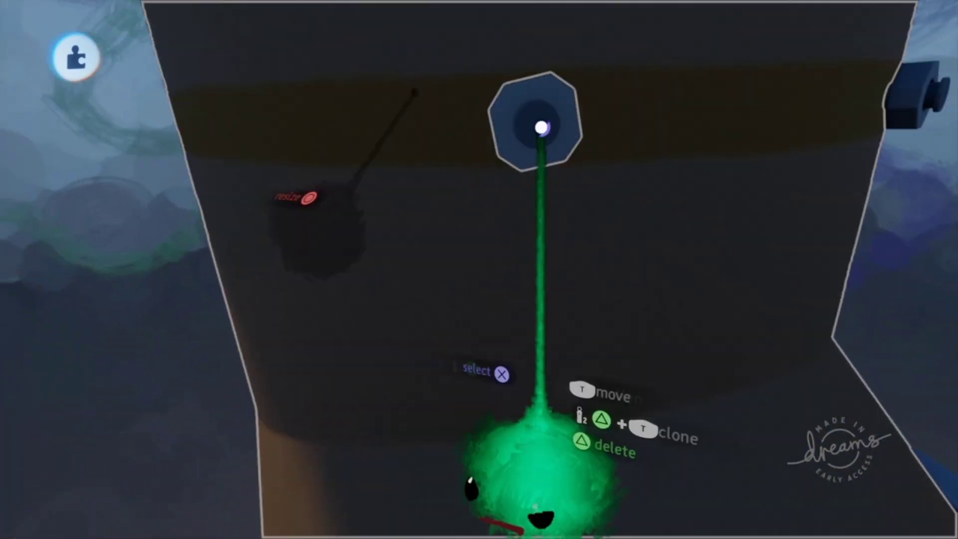
# - Raise the shaded side's middle bolt slightly and seat it flush against the band from the side
pyautogui.moveTo(533, 449); pyautogui.dragTo(534, 449)
pyautogui.moveTo(534, 449); pyautogui.dragTo(548, 312, button='middle')
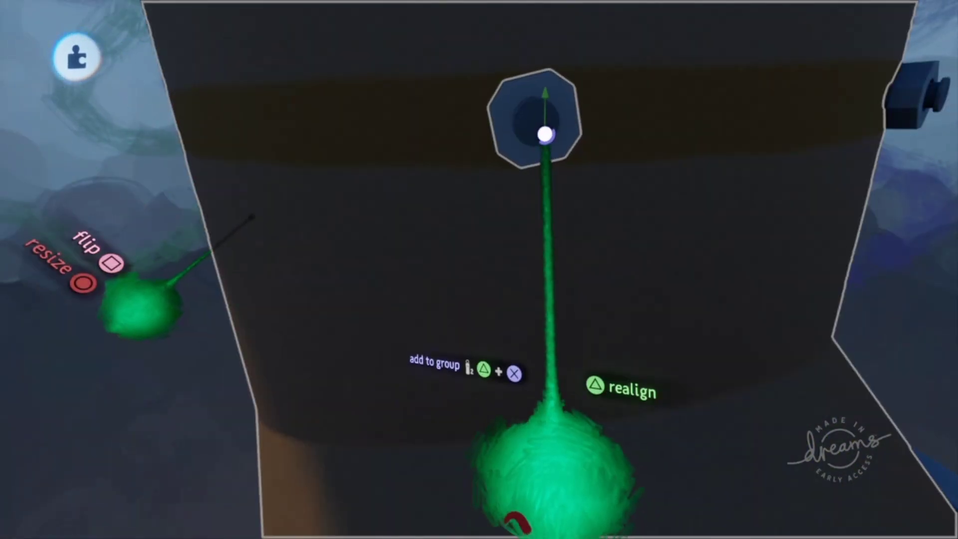
pyautogui.moveTo(551, 473); pyautogui.dragTo(551, 474)
pyautogui.moveTo(551, 474)
pyautogui.mouseDown(button='middle')
pyautogui.moveTo(605, 309)
pyautogui.moveTo(578, 307)
pyautogui.mouseUp(button='middle')
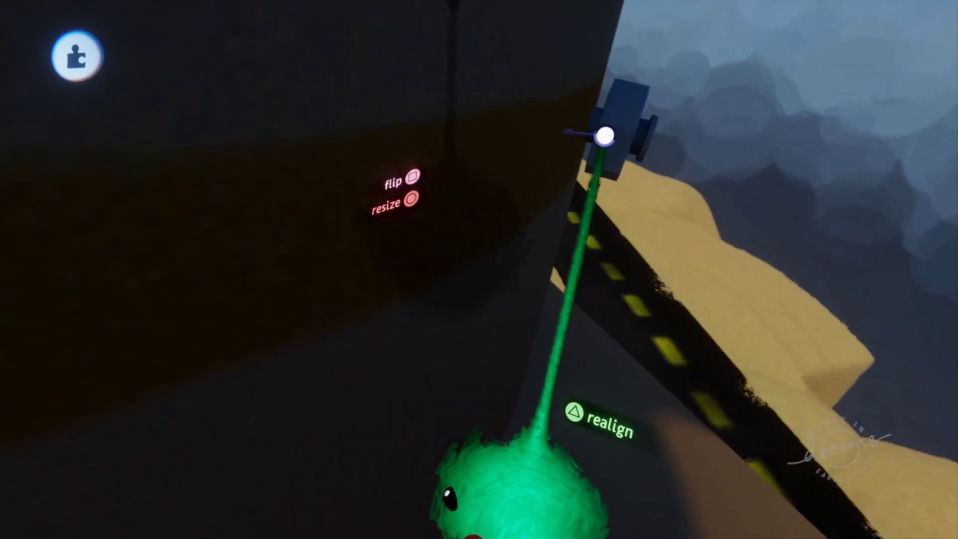
pyautogui.moveTo(518, 481)
pyautogui.mouseDown(button='middle')
pyautogui.moveTo(568, 280)
pyautogui.moveTo(589, 320)
pyautogui.mouseUp(button='middle')
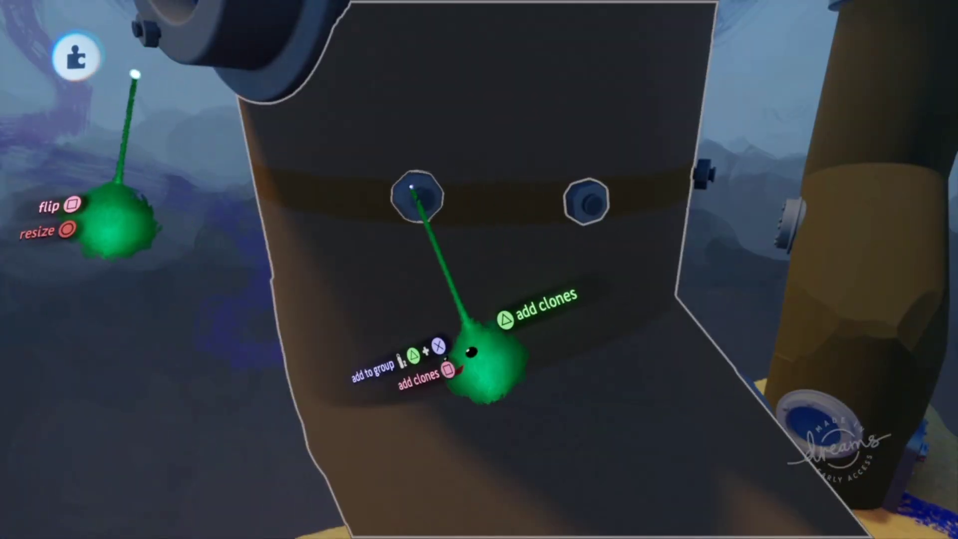
# - Clone a row of bolts along the band beneath the porthole, from the sunlit side towards the shaded side
pyautogui.moveTo(481, 359); pyautogui.dragTo(481, 359)
pyautogui.moveTo(482, 359)
pyautogui.mouseDown(button='middle')
pyautogui.moveTo(562, 321)
pyautogui.moveTo(504, 374)
pyautogui.moveTo(513, 353)
pyautogui.moveTo(539, 353)
pyautogui.moveTo(538, 342)
pyautogui.moveTo(588, 349)
pyautogui.mouseUp(button='middle')
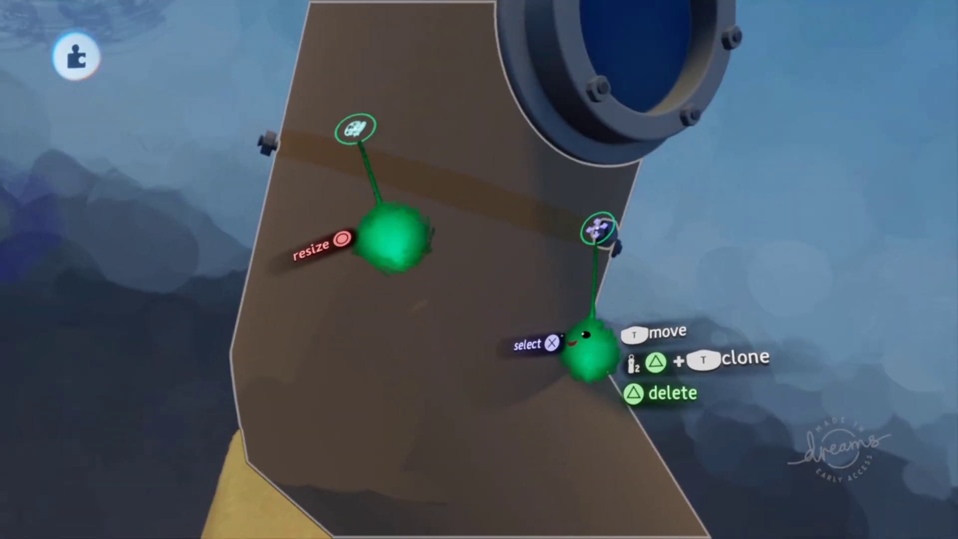
pyautogui.moveTo(586, 345); pyautogui.dragTo(461, 319)
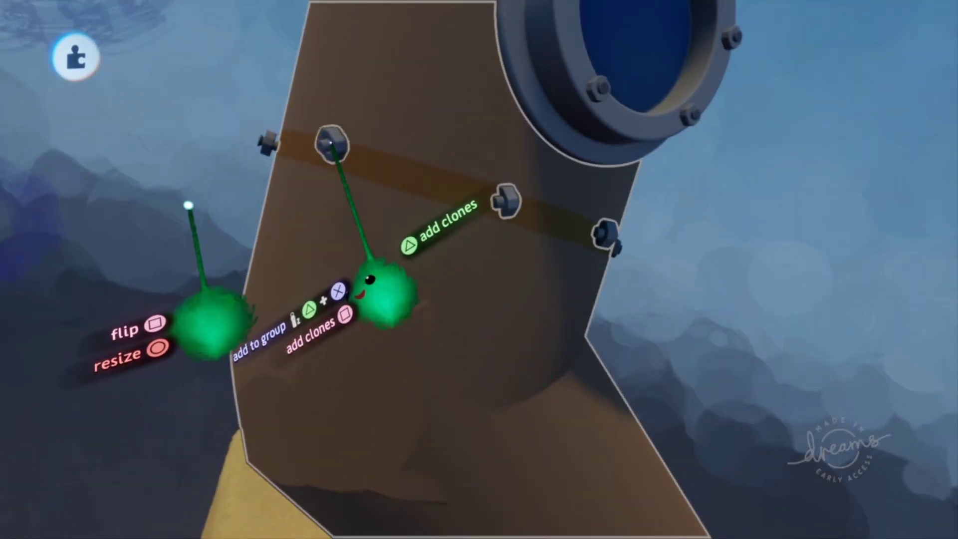
pyautogui.moveTo(394, 299); pyautogui.dragTo(394, 299)
pyautogui.moveTo(394, 299)
pyautogui.mouseDown(button='middle')
pyautogui.moveTo(502, 346)
pyautogui.moveTo(556, 332)
pyautogui.moveTo(555, 374)
pyautogui.moveTo(620, 324)
pyautogui.moveTo(544, 344)
pyautogui.mouseUp(button='middle')
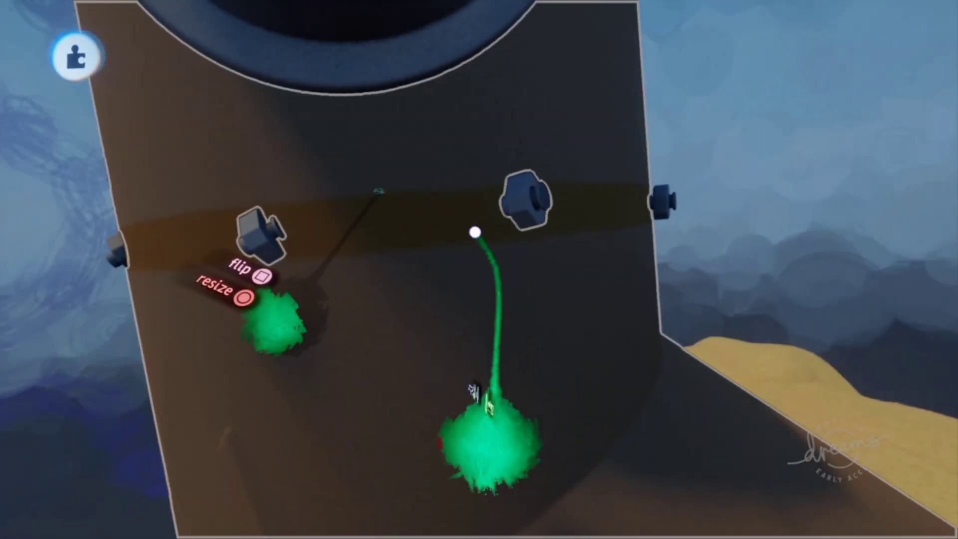
# - Switch off the Stay Upright guide and move the bolt beneath the porthole against the band
pyautogui.moveTo(474, 232); pyautogui.dragTo(609, 214, button='middle')
pyautogui.press('Escape')
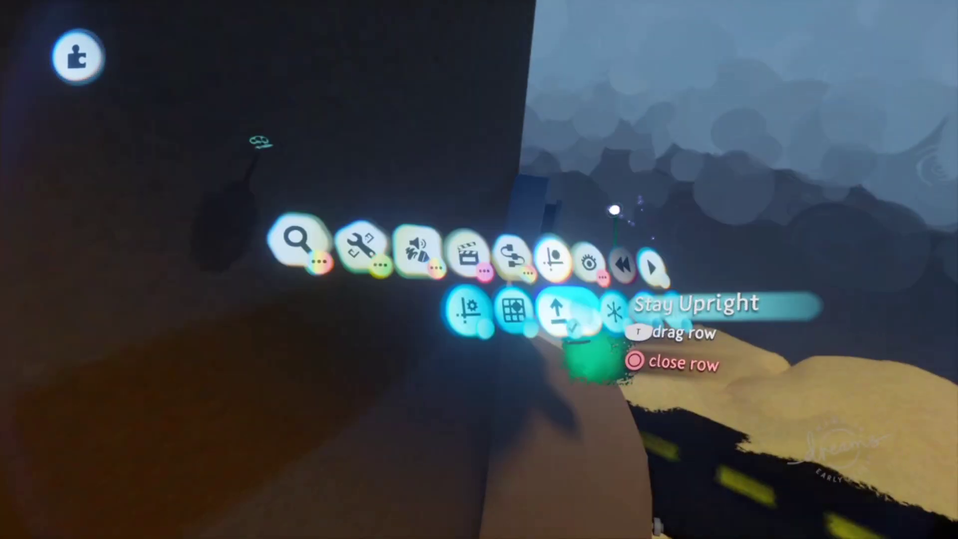
pyautogui.click(636, 180)
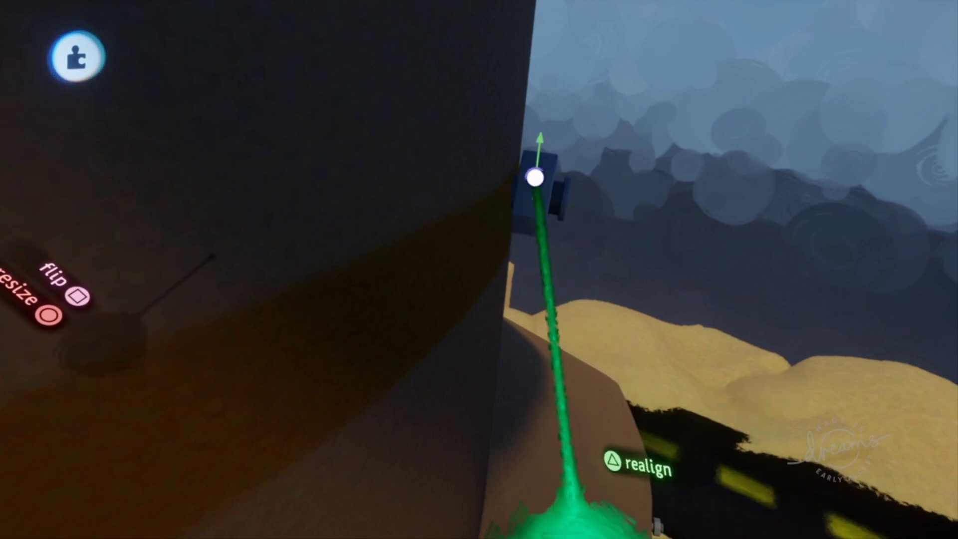
pyautogui.moveTo(532, 197)
pyautogui.mouseDown()
pyautogui.moveTo(507, 188)
pyautogui.moveTo(541, 201)
pyautogui.mouseUp()
pyautogui.press('Escape')
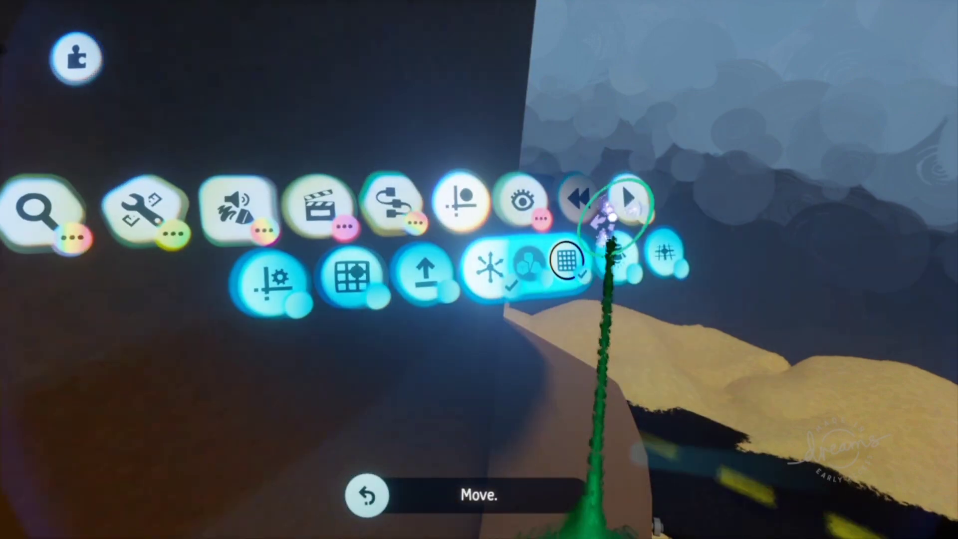
pyautogui.press('Escape')
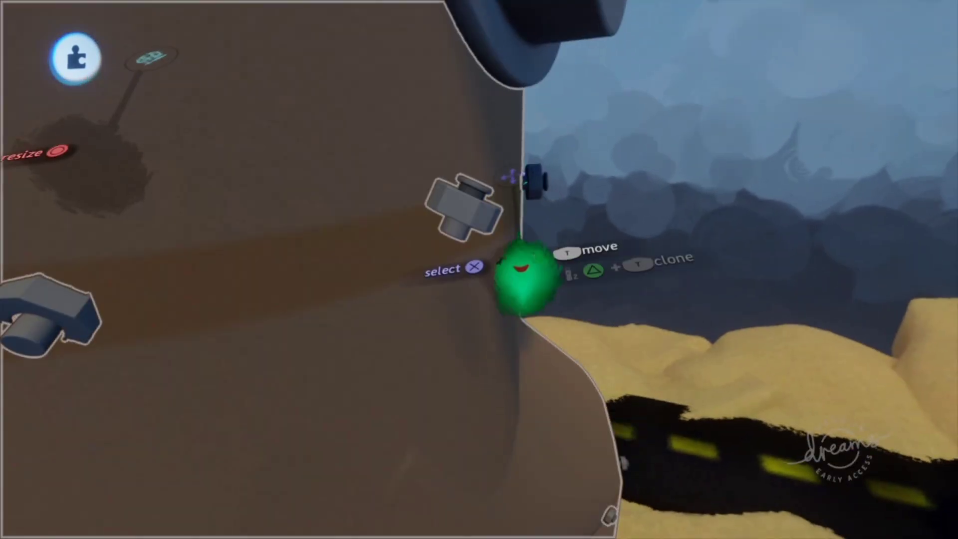
# - Rotate the bolts next to the porthole to face outward and place them on the band
pyautogui.moveTo(517, 274)
pyautogui.mouseDown()
pyautogui.moveTo(477, 236)
pyautogui.moveTo(483, 241)
pyautogui.mouseUp()
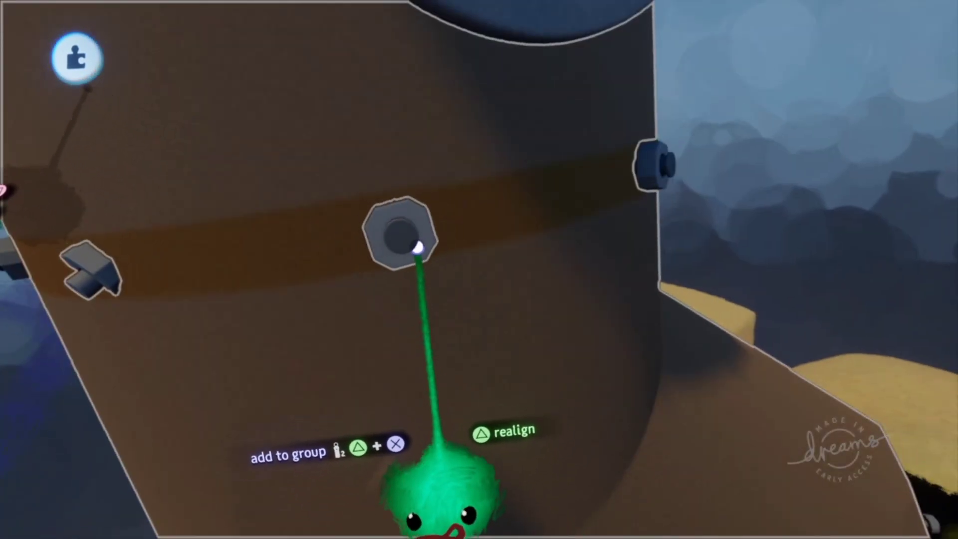
pyautogui.moveTo(418, 246); pyautogui.dragTo(478, 204)
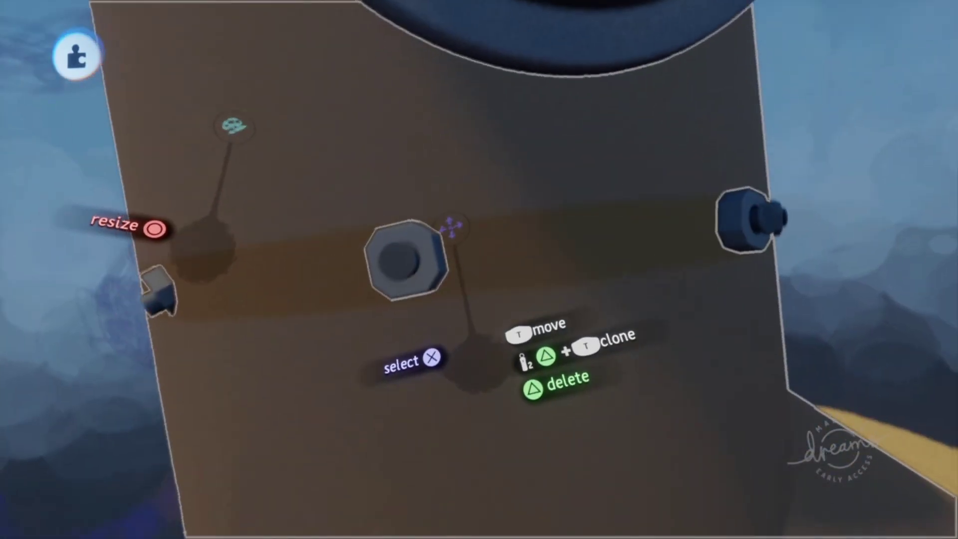
pyautogui.moveTo(459, 349)
pyautogui.mouseDown()
pyautogui.moveTo(504, 518)
pyautogui.moveTo(566, 249)
pyautogui.mouseUp()
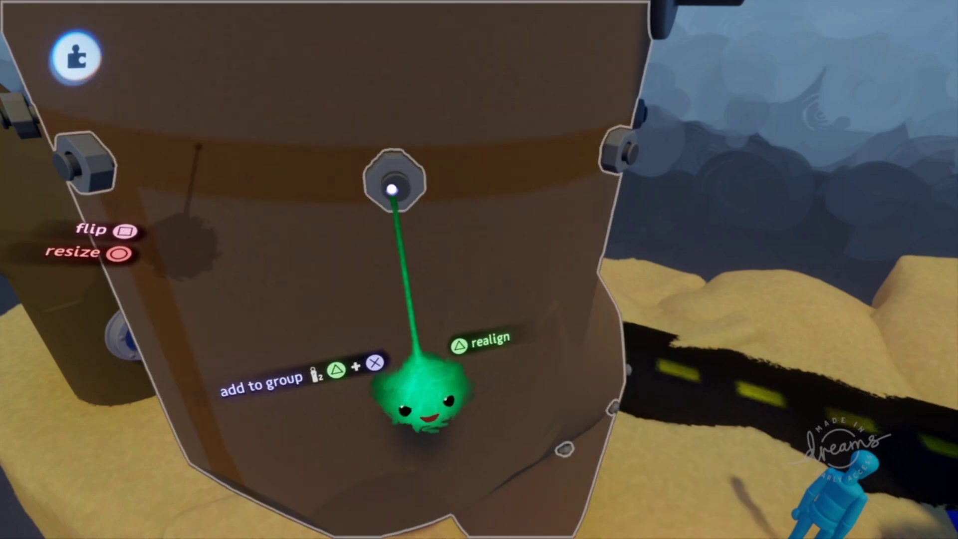
# - Seat the bolts across the sunlit front against the band and space them evenly
pyautogui.moveTo(422, 399); pyautogui.dragTo(427, 325)
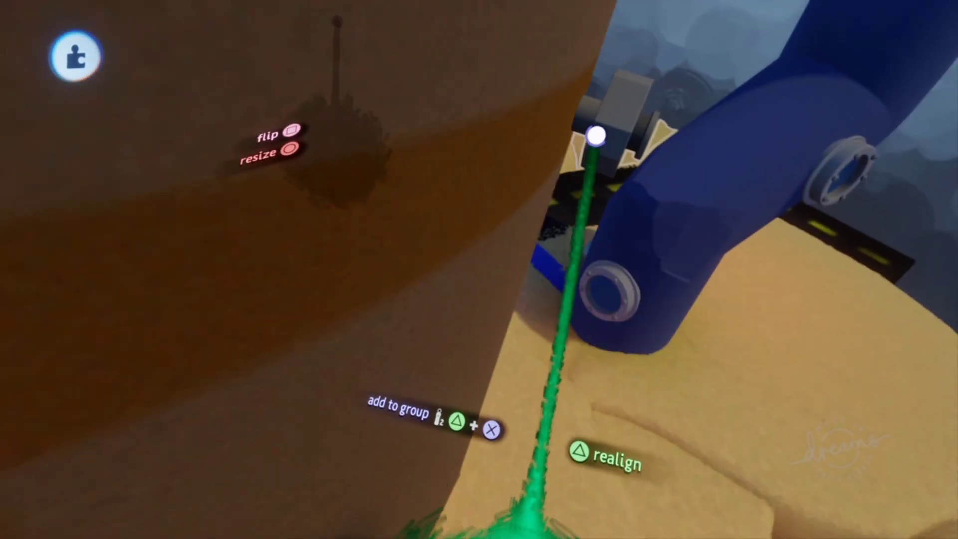
pyautogui.moveTo(596, 135); pyautogui.dragTo(556, 278)
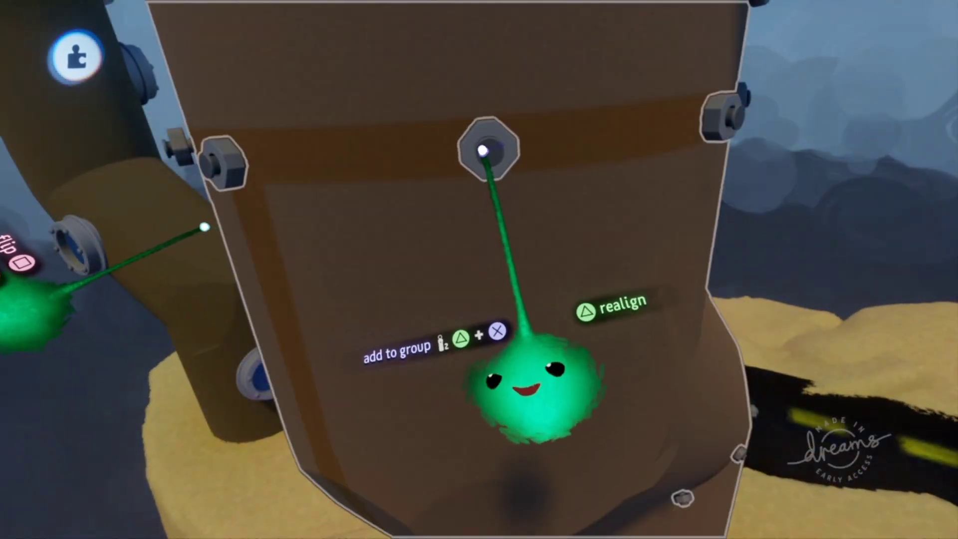
pyautogui.moveTo(589, 394); pyautogui.dragTo(534, 342)
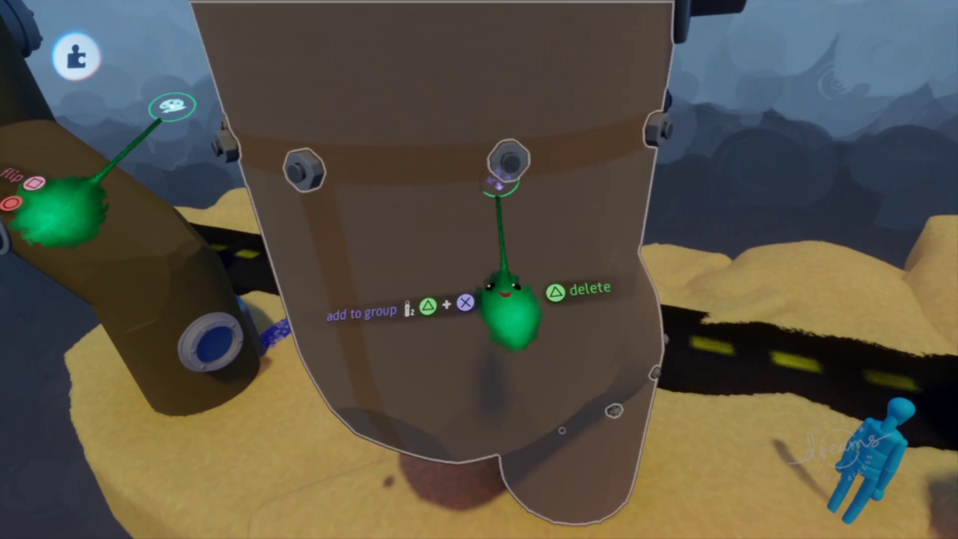
pyautogui.moveTo(509, 305); pyautogui.dragTo(513, 342)
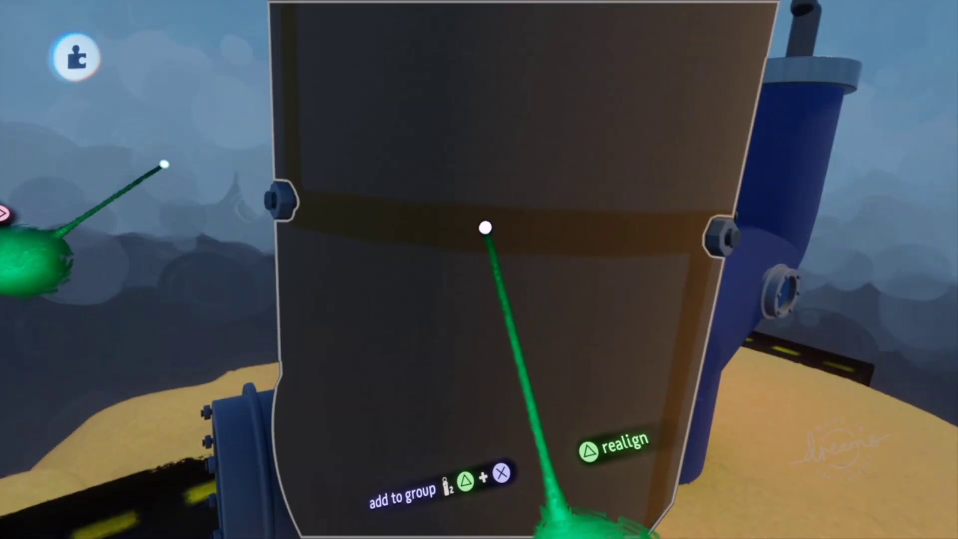
# - Place a bolt on the empty stretch of band at the pipe's back and seat it against the surface
pyautogui.moveTo(488, 231); pyautogui.dragTo(626, 321, button='middle')
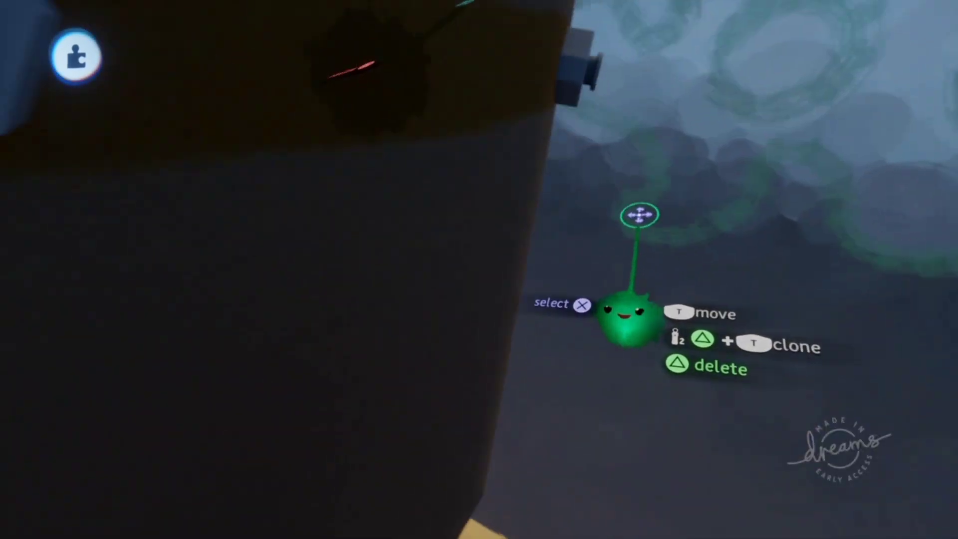
pyautogui.press('Escape')
pyautogui.press('Escape')
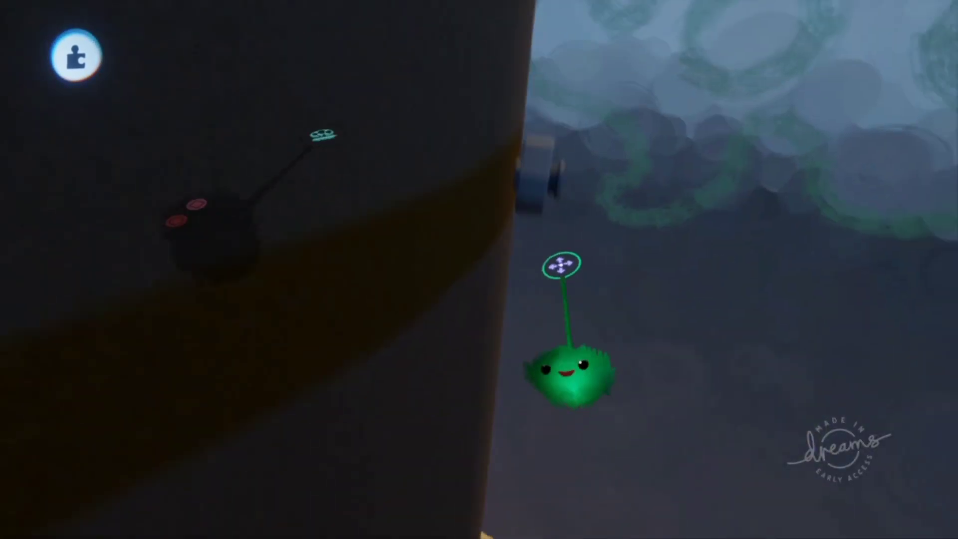
pyautogui.moveTo(568, 374)
pyautogui.mouseDown(button='middle')
pyautogui.moveTo(583, 336)
pyautogui.moveTo(563, 354)
pyautogui.mouseUp(button='middle')
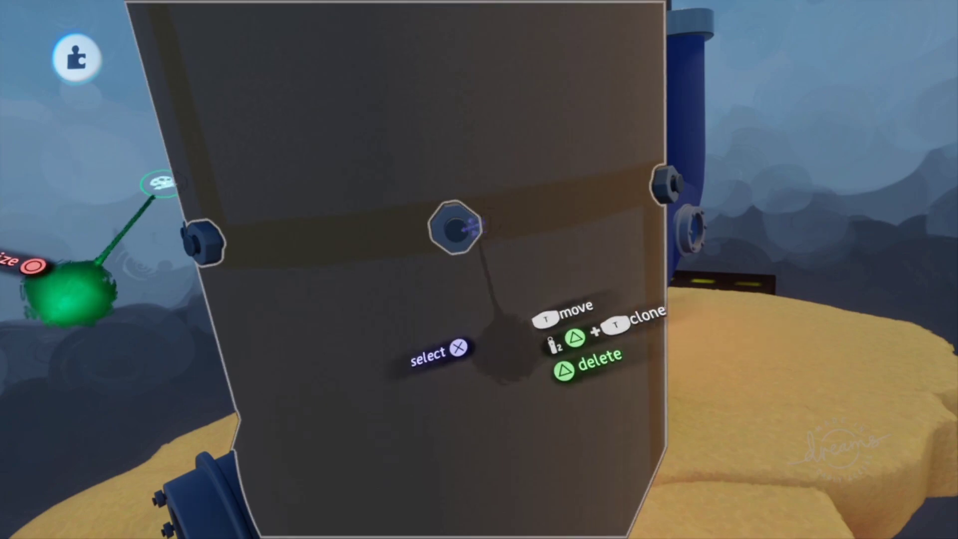
pyautogui.moveTo(498, 354); pyautogui.dragTo(594, 354, button='middle')
pyautogui.press('Escape')
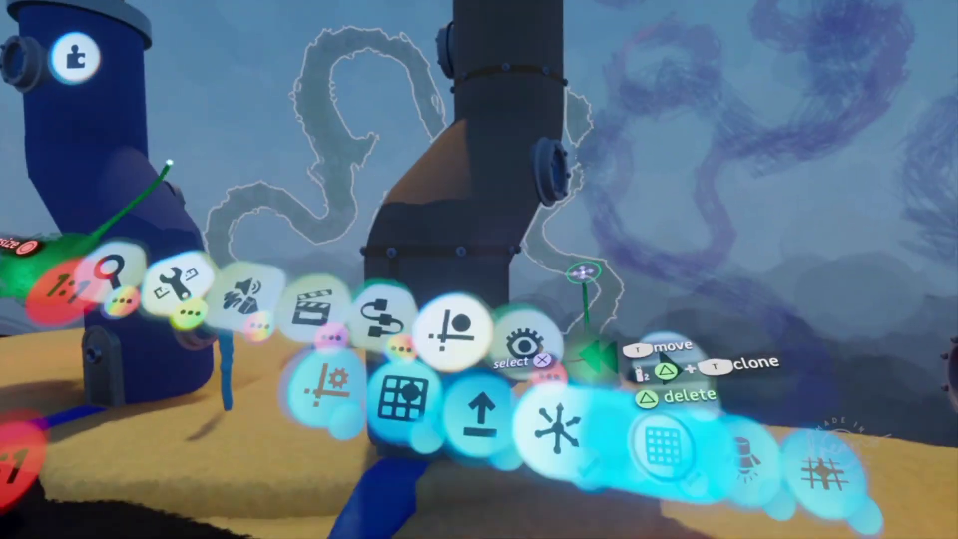
pyautogui.click(518, 241)
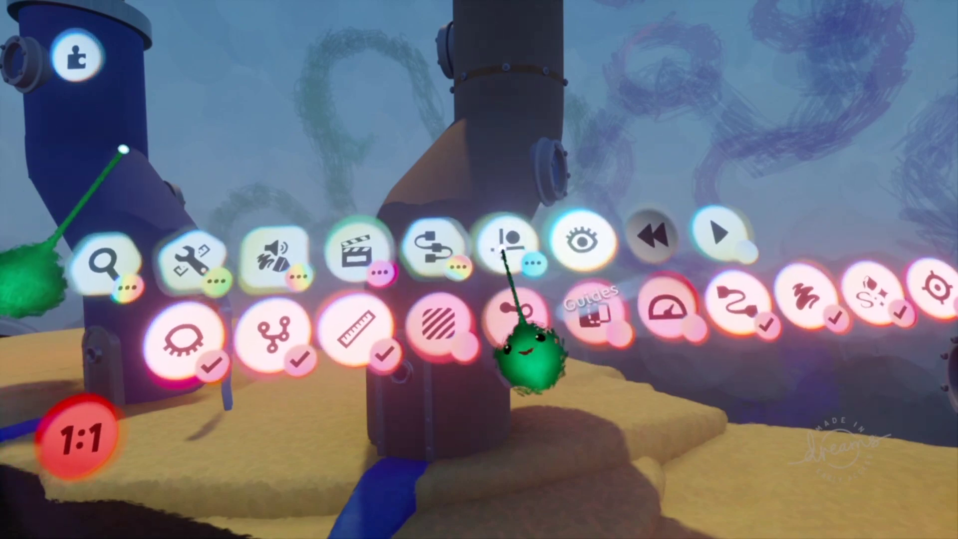
pyautogui.press('Escape')
pyautogui.press('Escape')
pyautogui.moveTo(622, 274); pyautogui.dragTo(815, 290, button='middle')
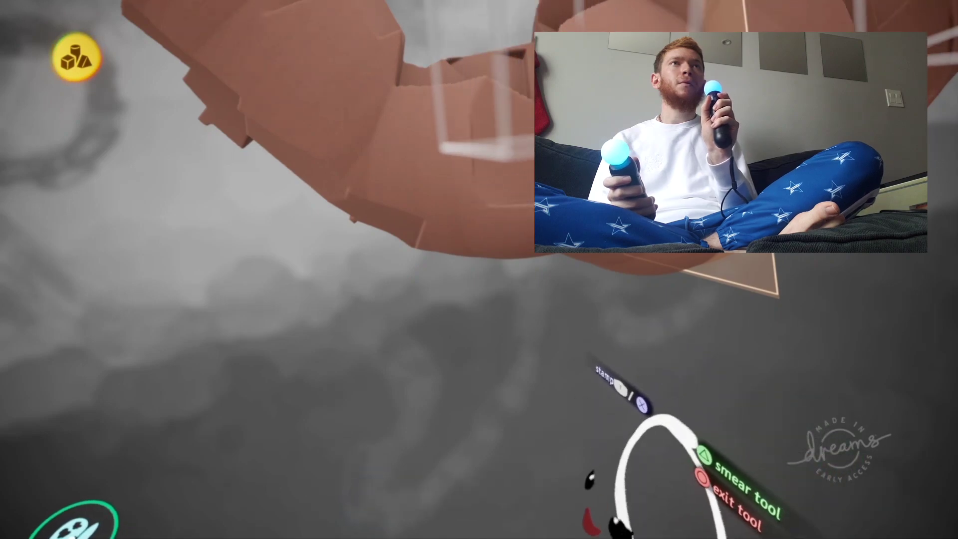
# - Stamp cubes at varied angles along the mirrored clay form to build up its blocky surface
pyautogui.moveTo(644, 501)
pyautogui.mouseDown(button='middle')
pyautogui.moveTo(728, 494)
pyautogui.moveTo(648, 499)
pyautogui.moveTo(723, 488)
pyautogui.moveTo(699, 499)
pyautogui.mouseUp(button='middle')
pyautogui.moveTo(218, 522)
pyautogui.mouseDown(button='middle')
pyautogui.moveTo(210, 522)
pyautogui.moveTo(213, 488)
pyautogui.moveTo(252, 352)
pyautogui.moveTo(233, 523)
pyautogui.mouseUp(button='middle')
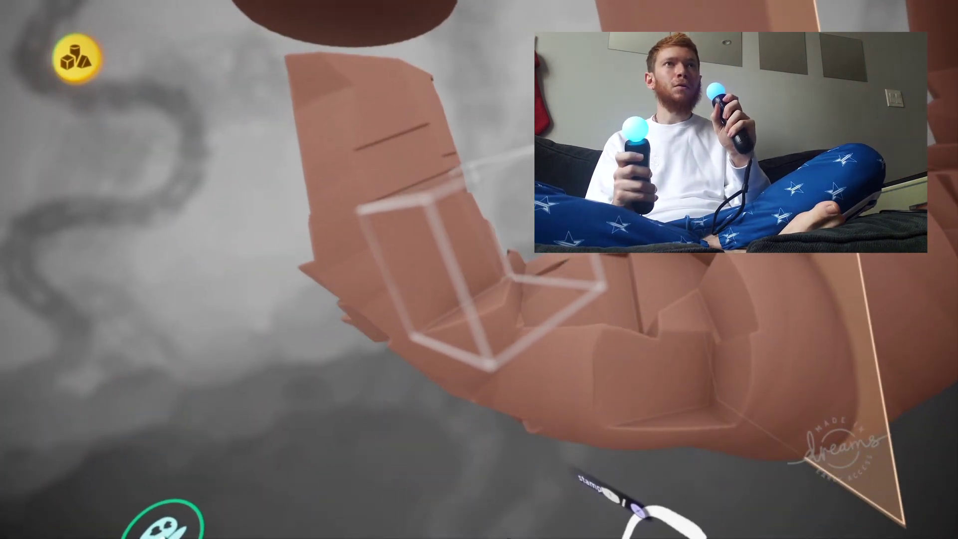
pyautogui.click(576, 523)
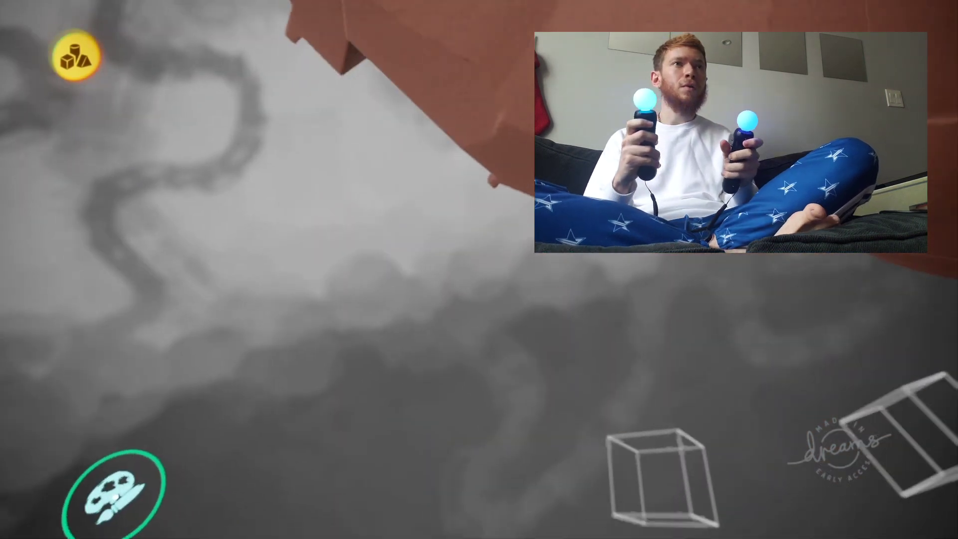
pyautogui.moveTo(115, 494)
pyautogui.mouseDown(button='middle')
pyautogui.moveTo(487, 160)
pyautogui.moveTo(291, 359)
pyautogui.moveTo(248, 474)
pyautogui.moveTo(201, 501)
pyautogui.mouseUp(button='middle')
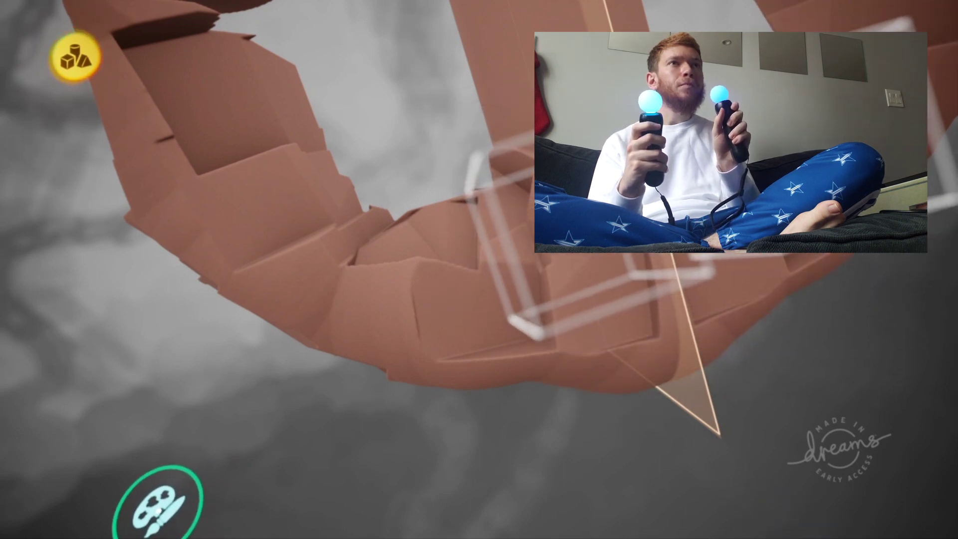
pyautogui.click(529, 329)
pyautogui.moveTo(529, 309)
pyautogui.mouseDown(button='middle')
pyautogui.moveTo(663, 469)
pyautogui.moveTo(748, 503)
pyautogui.moveTo(813, 514)
pyautogui.moveTo(818, 504)
pyautogui.moveTo(791, 514)
pyautogui.moveTo(626, 502)
pyautogui.moveTo(321, 416)
pyautogui.moveTo(235, 469)
pyautogui.mouseUp(button='middle')
pyautogui.moveTo(159, 458)
pyautogui.mouseDown()
pyautogui.moveTo(274, 154)
pyautogui.moveTo(406, 246)
pyautogui.moveTo(421, 273)
pyautogui.moveTo(750, 384)
pyautogui.mouseUp()
pyautogui.moveTo(751, 384)
pyautogui.mouseDown(button='middle')
pyautogui.moveTo(813, 512)
pyautogui.moveTo(919, 502)
pyautogui.mouseUp(button='middle')
# - Set Soft Blend to 50% for the cube and stamp it onto the underside of the clay form
pyautogui.click(577, 513)
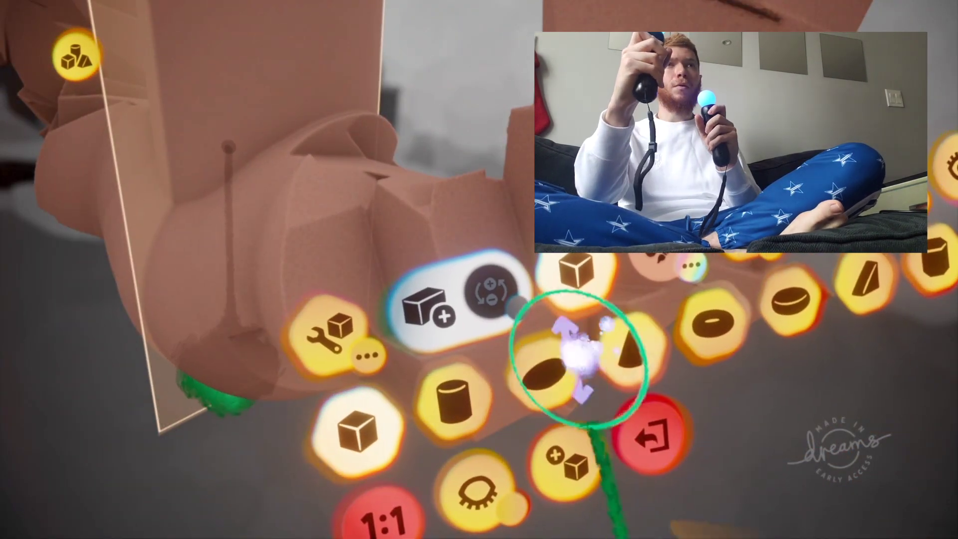
pyautogui.click(554, 369)
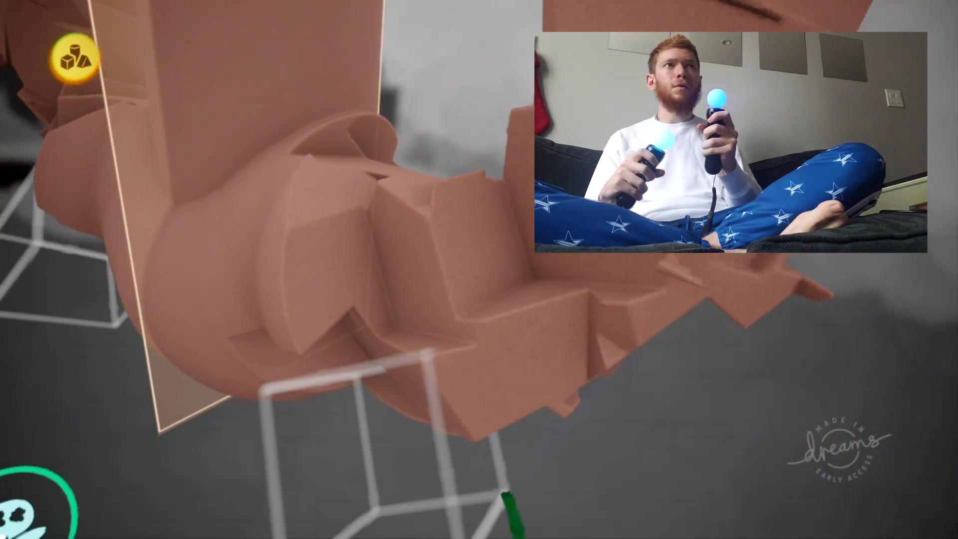
pyautogui.click(567, 417)
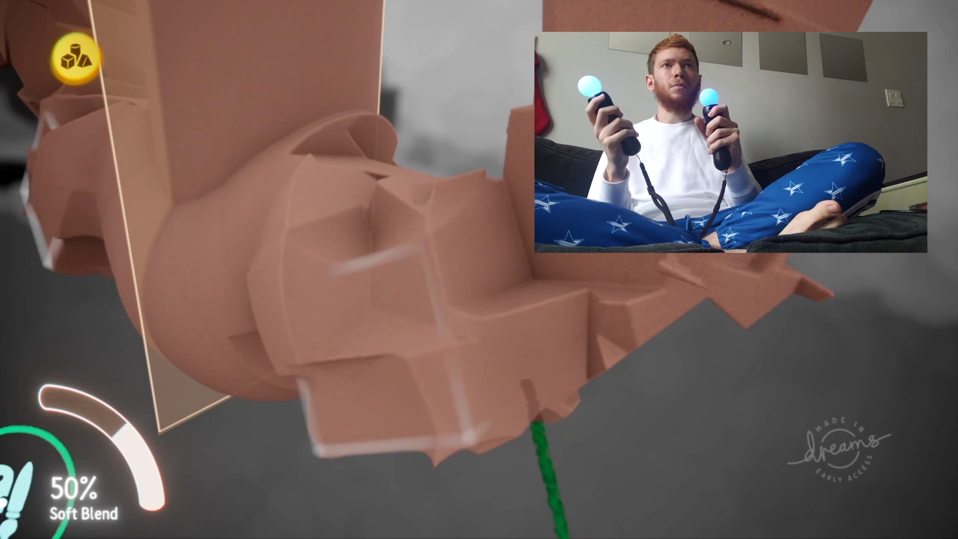
pyautogui.click(573, 417)
# - Add spheres to the mirrored clay form to round off its blocky underside
pyautogui.click(648, 321)
pyautogui.moveTo(147, 523)
pyautogui.mouseDown()
pyautogui.moveTo(321, 520)
pyautogui.moveTo(15, 509)
pyautogui.moveTo(160, 519)
pyautogui.moveTo(134, 524)
pyautogui.mouseUp()
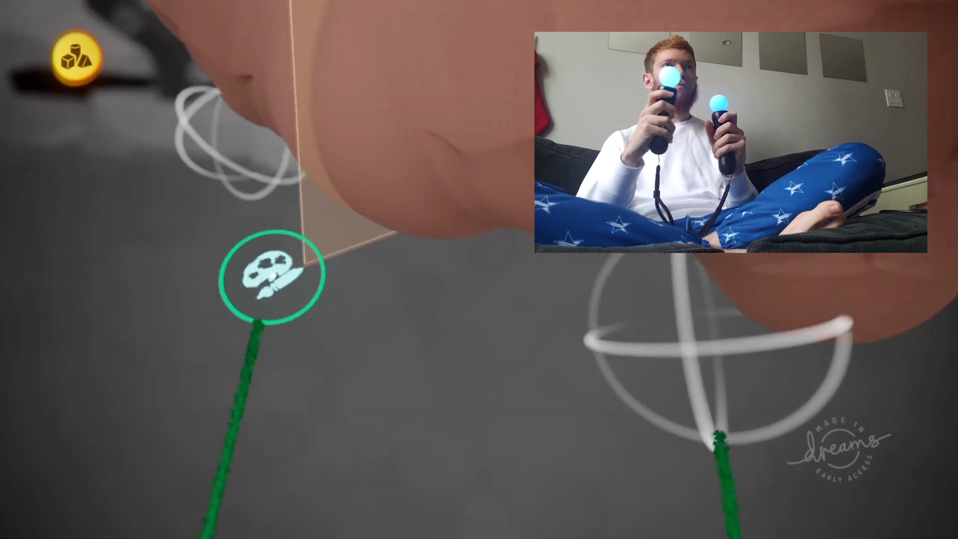
pyautogui.moveTo(272, 276)
pyautogui.mouseDown()
pyautogui.moveTo(210, 487)
pyautogui.moveTo(64, 453)
pyautogui.moveTo(300, 518)
pyautogui.mouseUp()
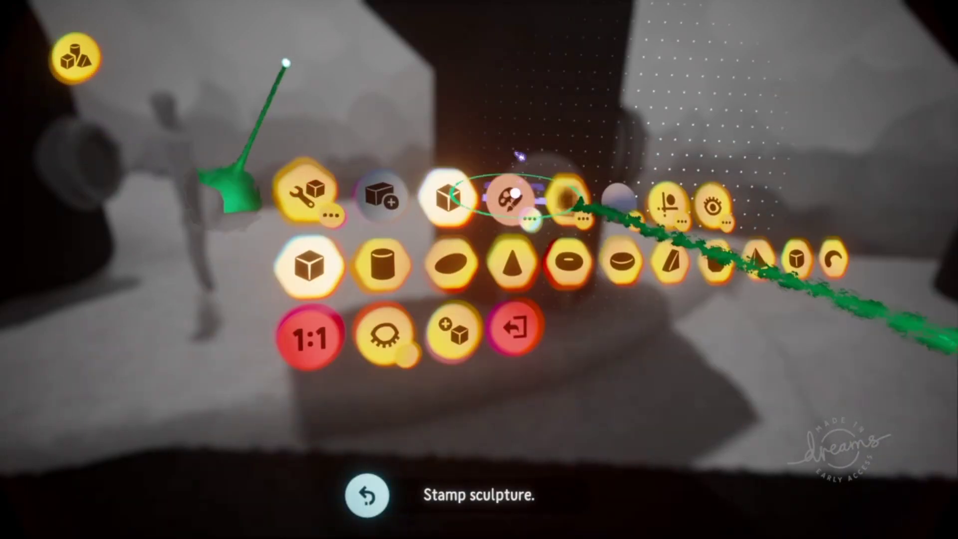
# - Pick a pure blue hue on the colour wheel for the sculpture
pyautogui.click(522, 257)
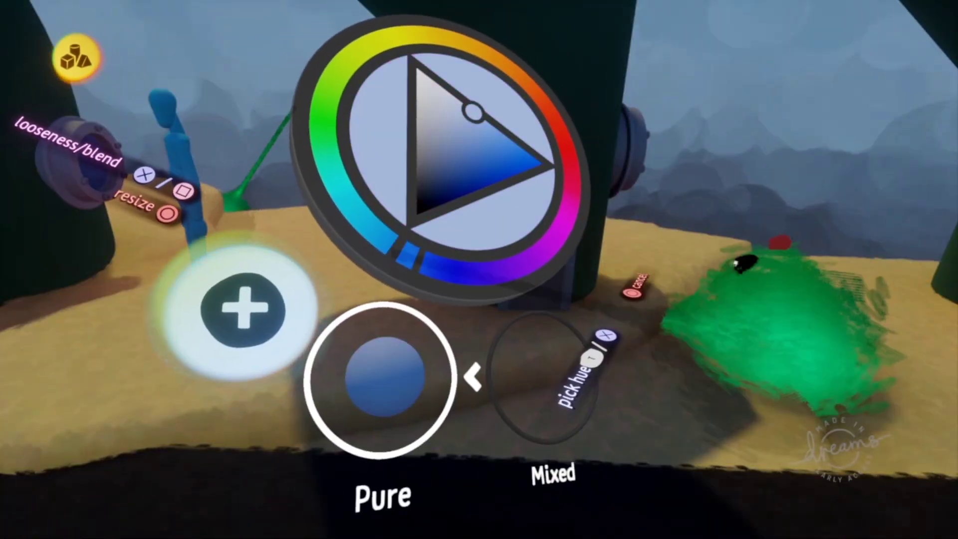
pyautogui.press('Return')
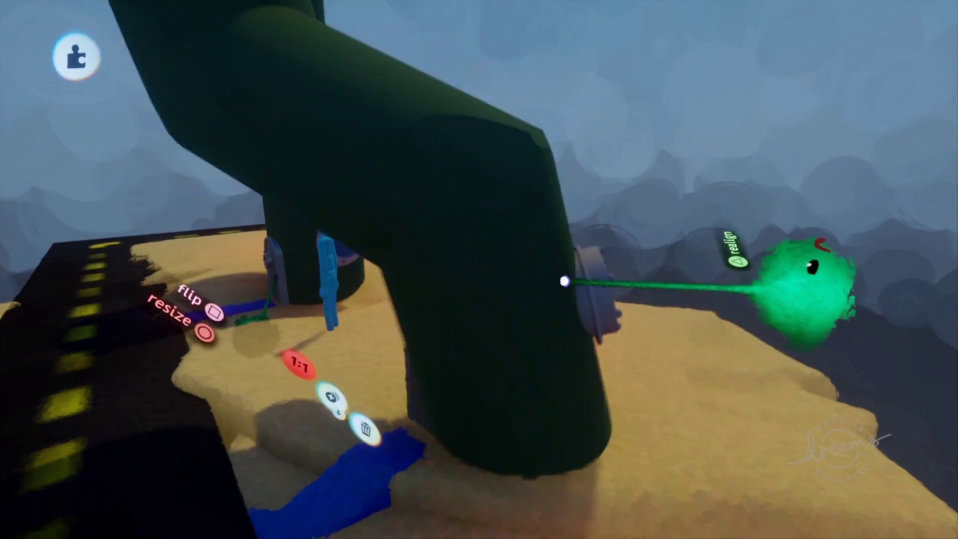
# - Select the green pipe together with its porthole and move it clear of the door at its base
pyautogui.click(506, 293)
pyautogui.moveTo(498, 285)
pyautogui.mouseDown()
pyautogui.moveTo(620, 196)
pyautogui.moveTo(513, 208)
pyautogui.moveTo(596, 254)
pyautogui.moveTo(642, 331)
pyautogui.moveTo(642, 220)
pyautogui.mouseUp()
pyautogui.moveTo(499, 146); pyautogui.dragTo(663, 246)
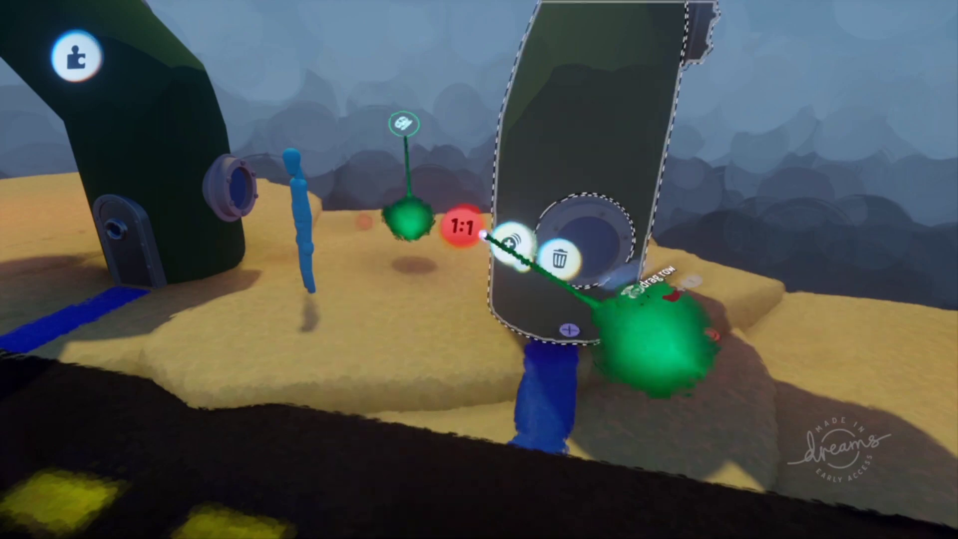
pyautogui.click(673, 374)
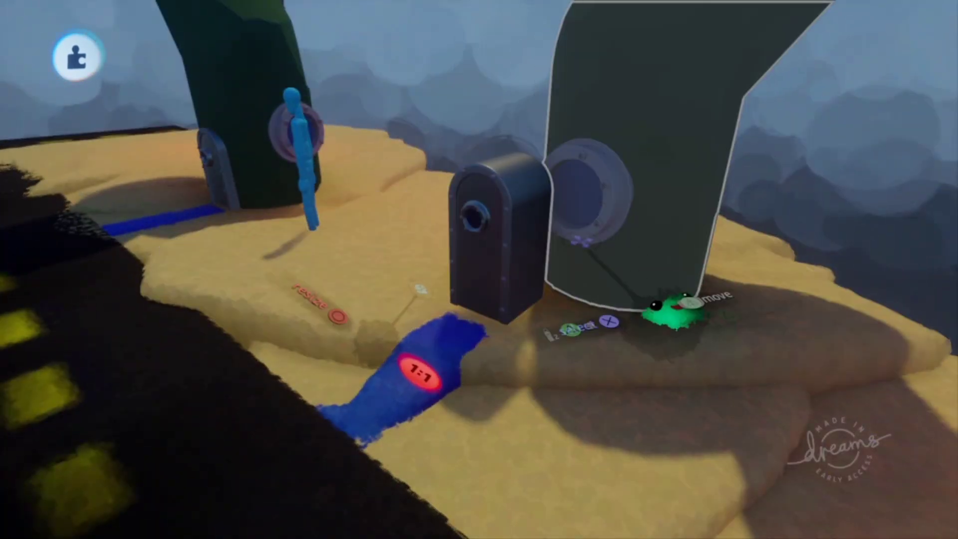
# - Undo the green pipe's last move and reposition the pipe with its porthole against the door at its base
pyautogui.hotkey('ctrl', 'z')
pyautogui.press('Tab')
pyautogui.click(571, 272)
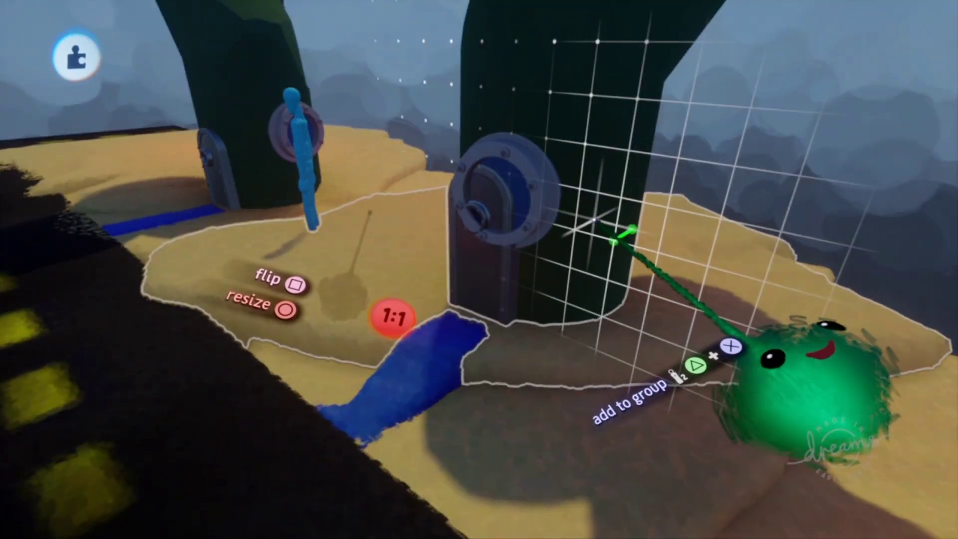
pyautogui.moveTo(626, 231)
pyautogui.mouseDown()
pyautogui.moveTo(428, 213)
pyautogui.moveTo(523, 289)
pyautogui.mouseUp()
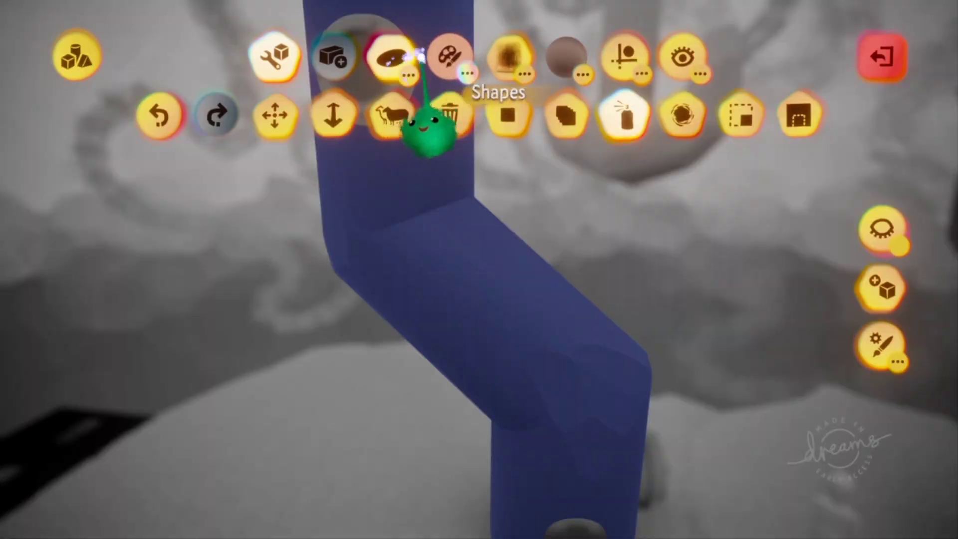
# - Try to spray red and light orange from the colour palette onto the bent blue pipe
pyautogui.click(448, 56)
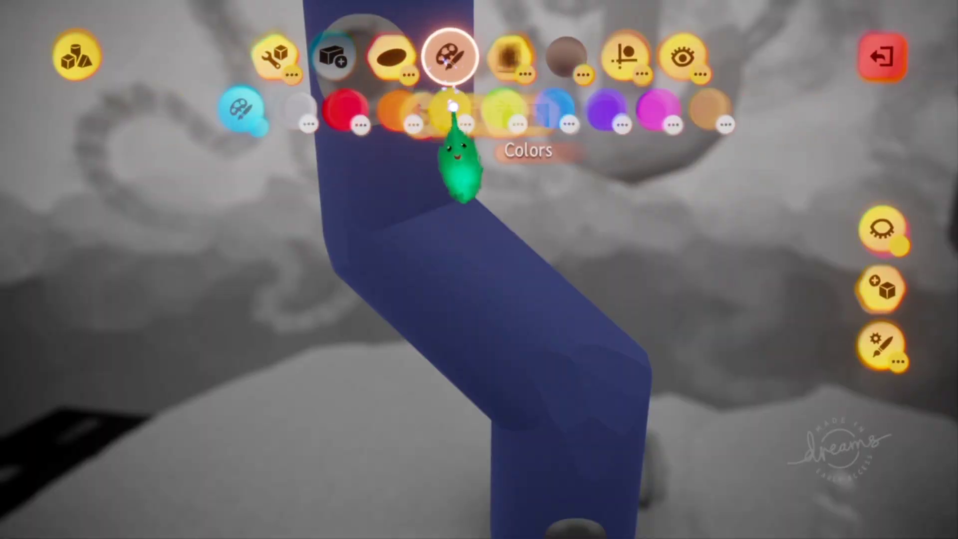
pyautogui.click(360, 118)
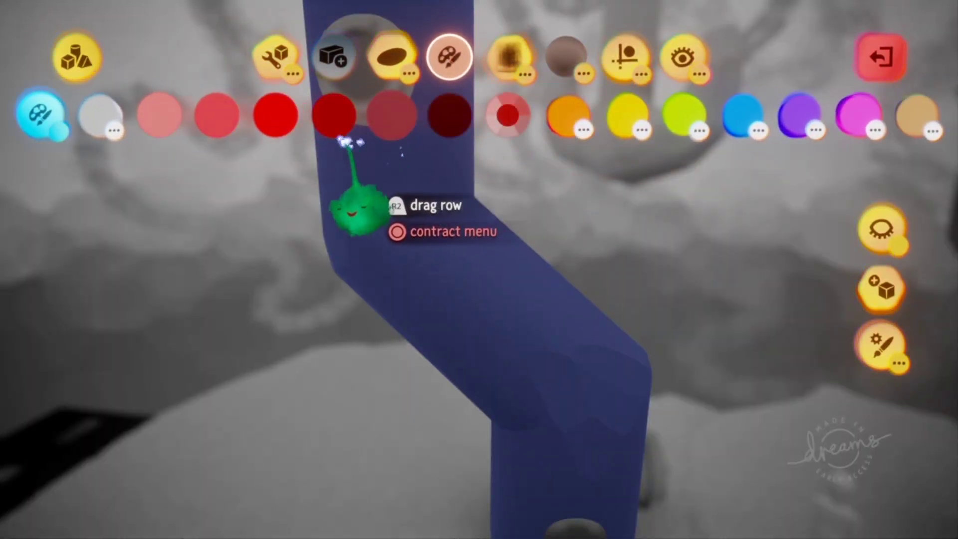
pyautogui.moveTo(500, 302)
pyautogui.mouseDown(button='middle')
pyautogui.moveTo(513, 283)
pyautogui.moveTo(504, 267)
pyautogui.moveTo(507, 280)
pyautogui.mouseUp(button='middle')
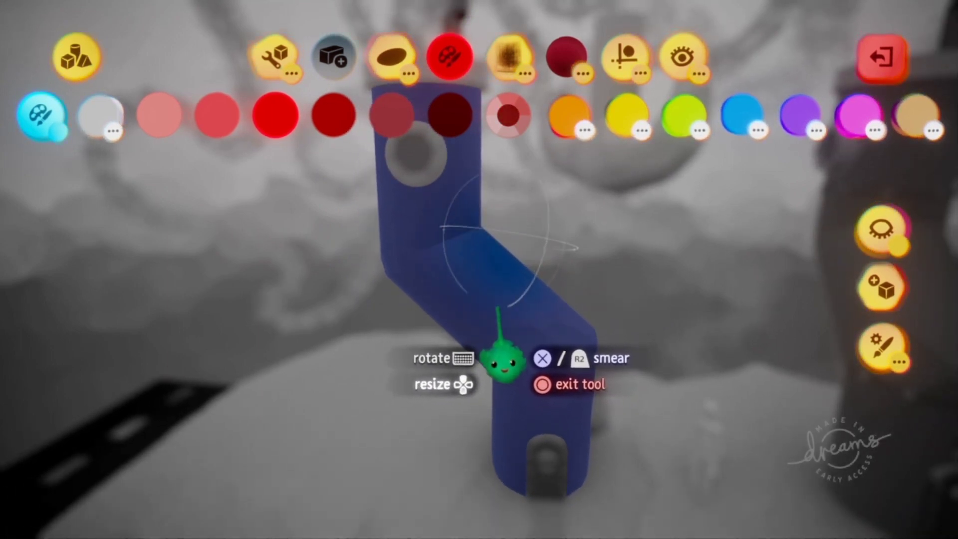
pyautogui.press('Escape')
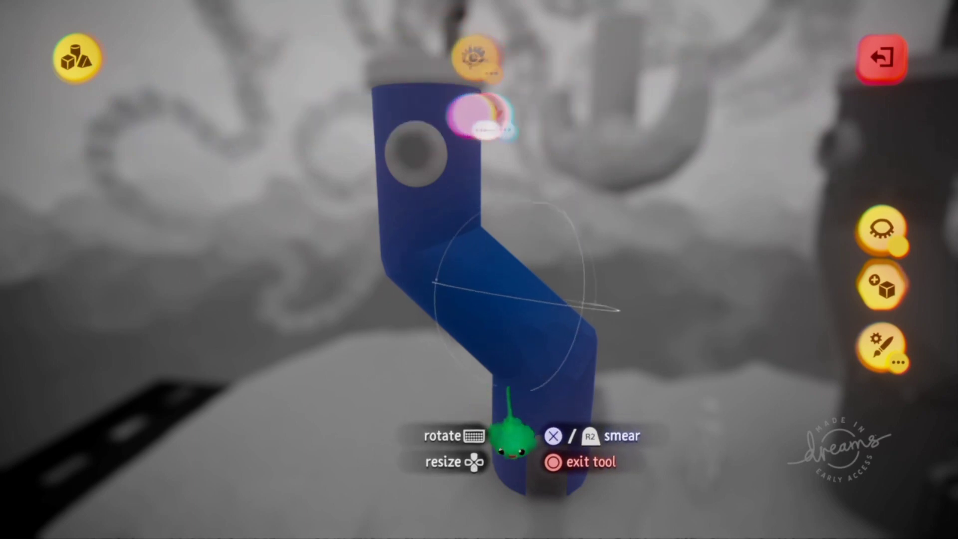
pyautogui.press('Up')
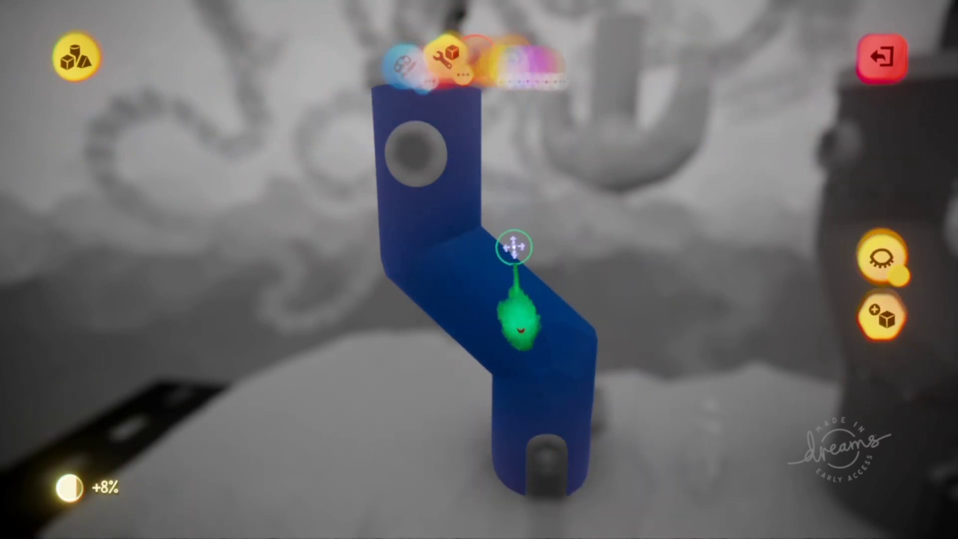
pyautogui.click(571, 117)
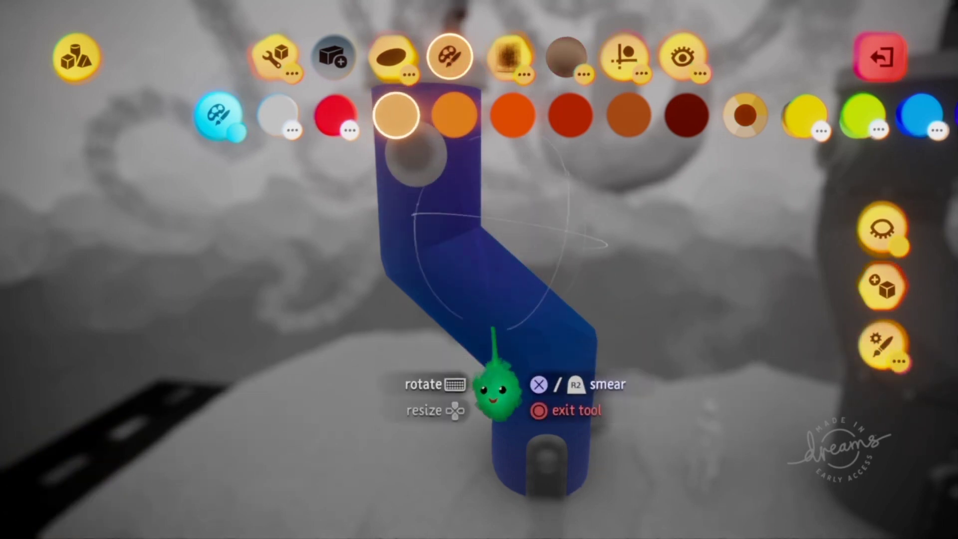
pyautogui.moveTo(501, 449); pyautogui.dragTo(431, 369, button='middle')
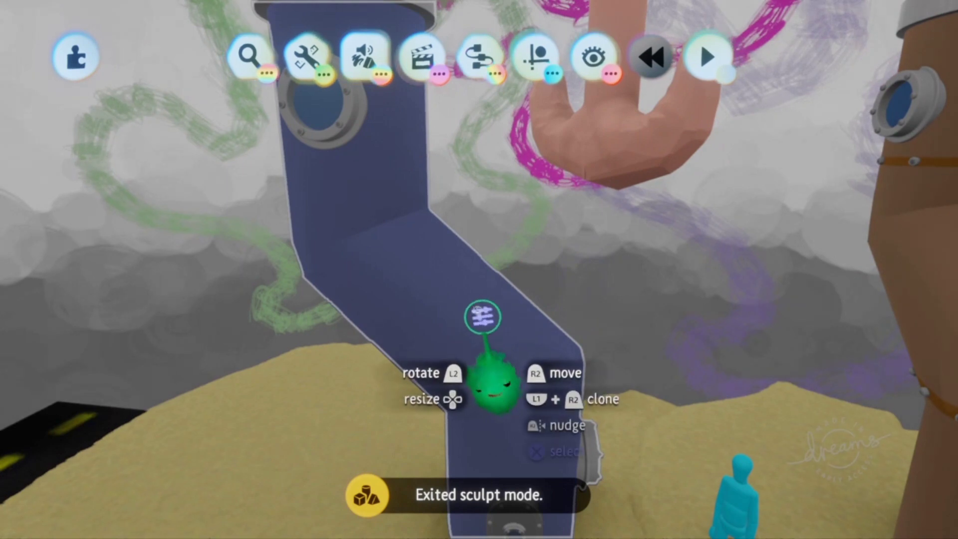
# - Enter the blue pipe's group and open the pipe sculpture's outer properties
pyautogui.click(483, 314)
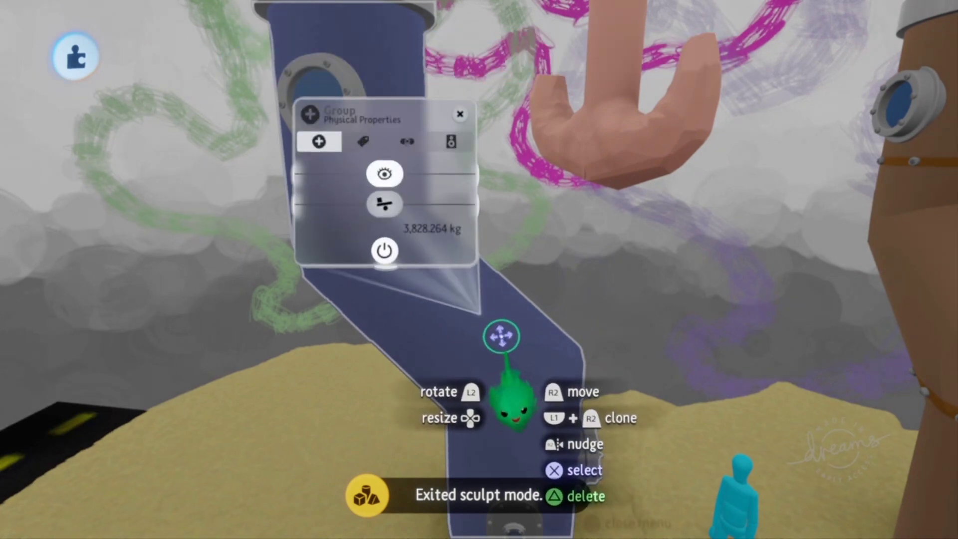
pyautogui.press('Escape')
pyautogui.doubleClick(491, 394)
pyautogui.click(481, 391)
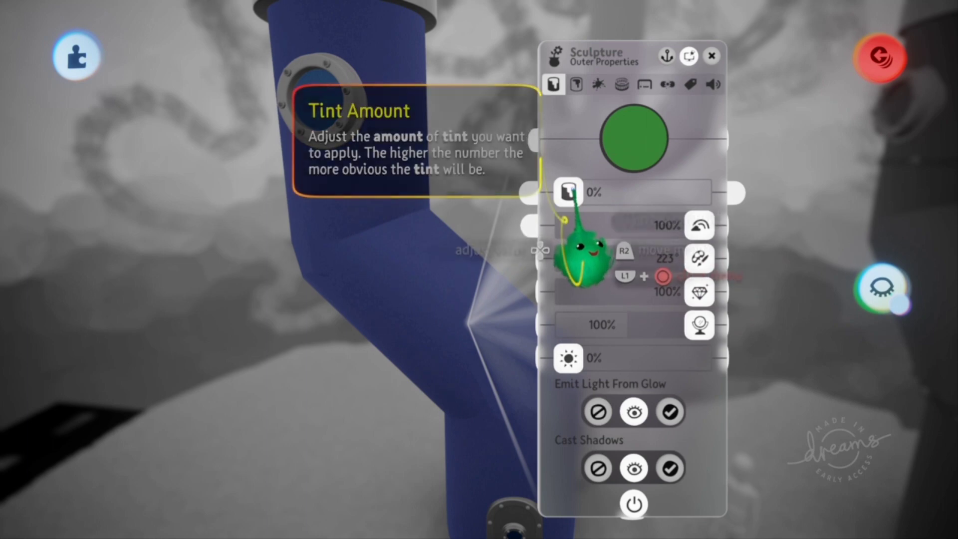
# - Set the pipe sculpture's tint colour to white, its Tint Amount to 0% and its Hue Cycle to 0°
pyautogui.click(633, 139)
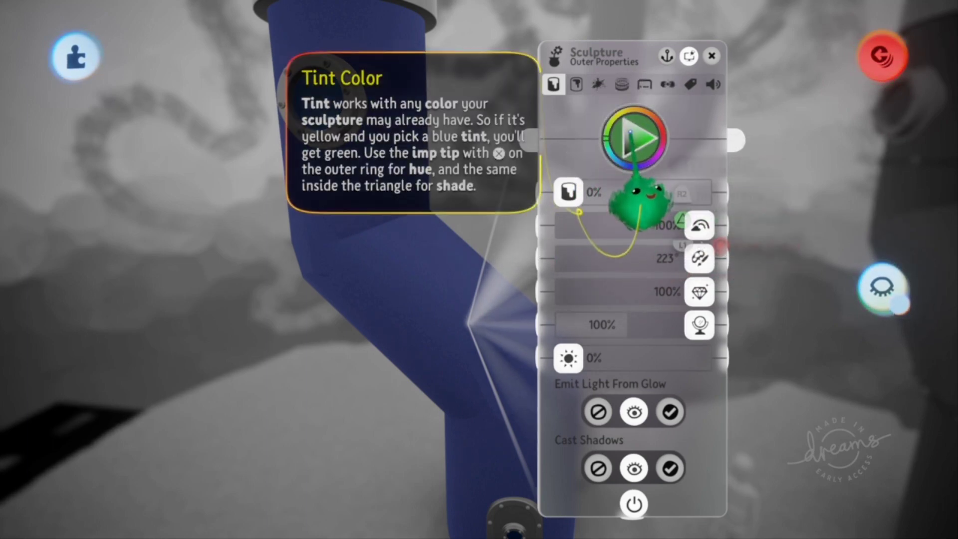
pyautogui.moveTo(635, 205); pyautogui.dragTo(580, 220)
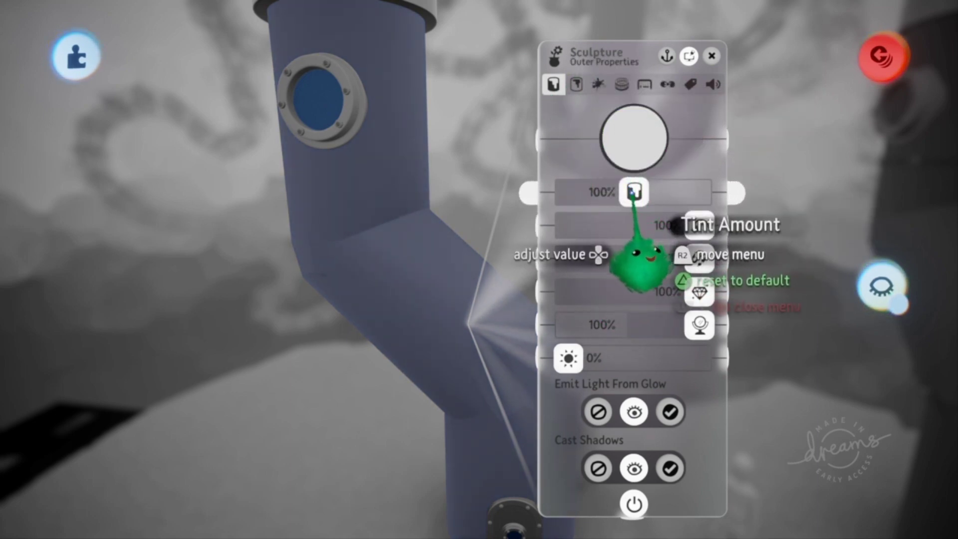
pyautogui.moveTo(635, 259); pyautogui.dragTo(449, 240)
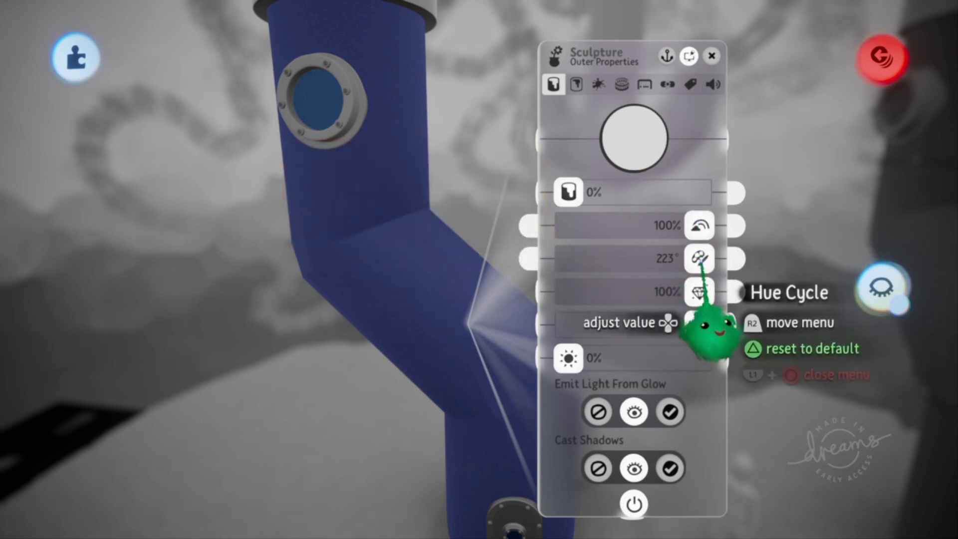
pyautogui.moveTo(700, 259); pyautogui.dragTo(498, 258)
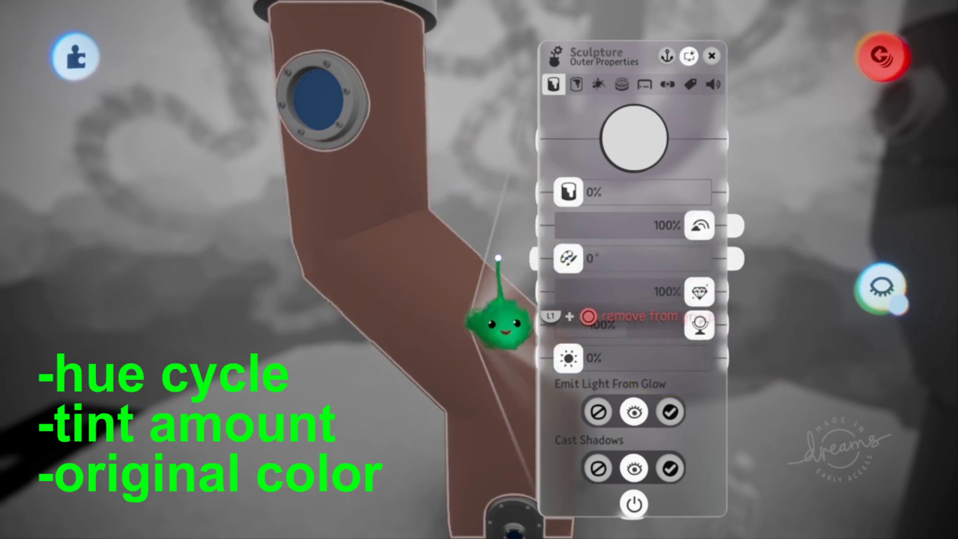
pyautogui.press('Escape')
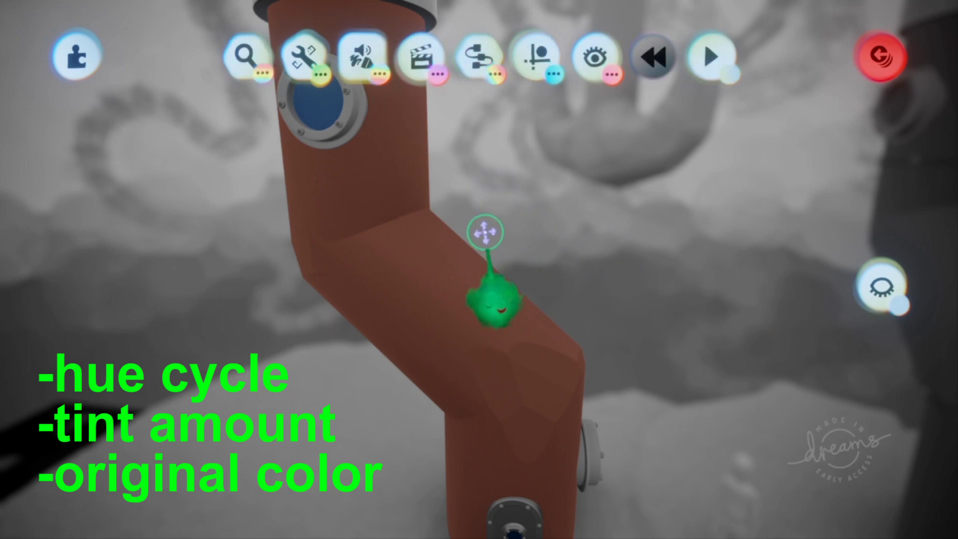
# - Enter sculpt mode on the reddish-brown pipe and choose red as the spray colour
pyautogui.click(439, 320)
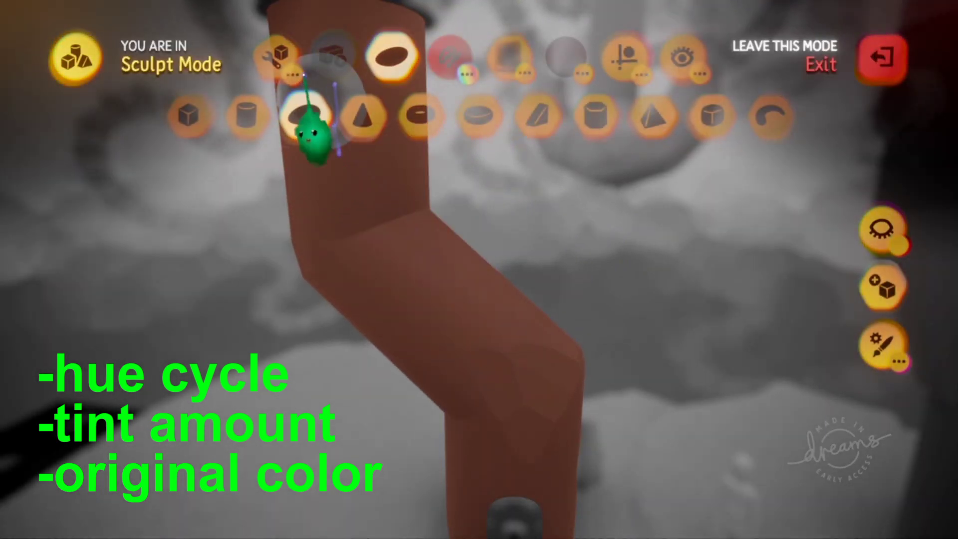
pyautogui.click(282, 57)
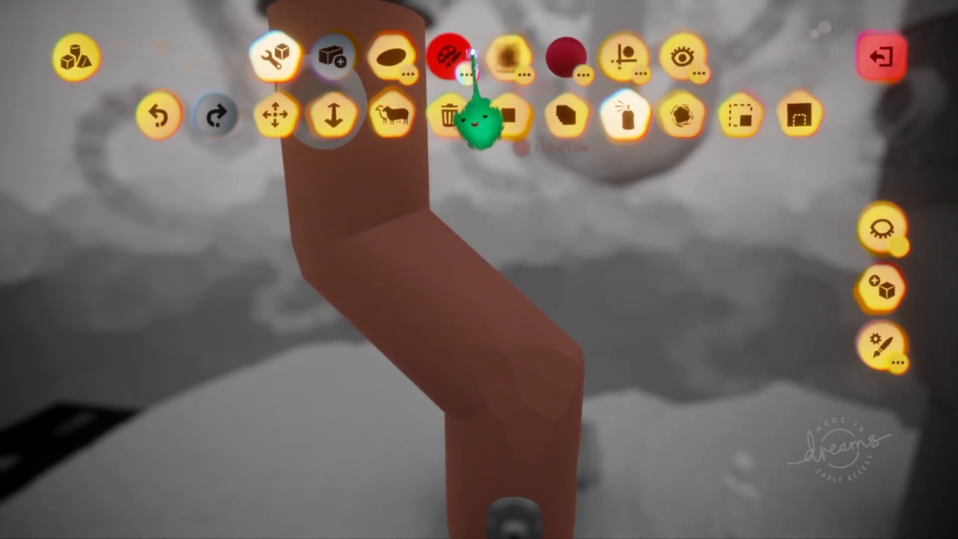
pyautogui.click(457, 74)
pyautogui.click(592, 118)
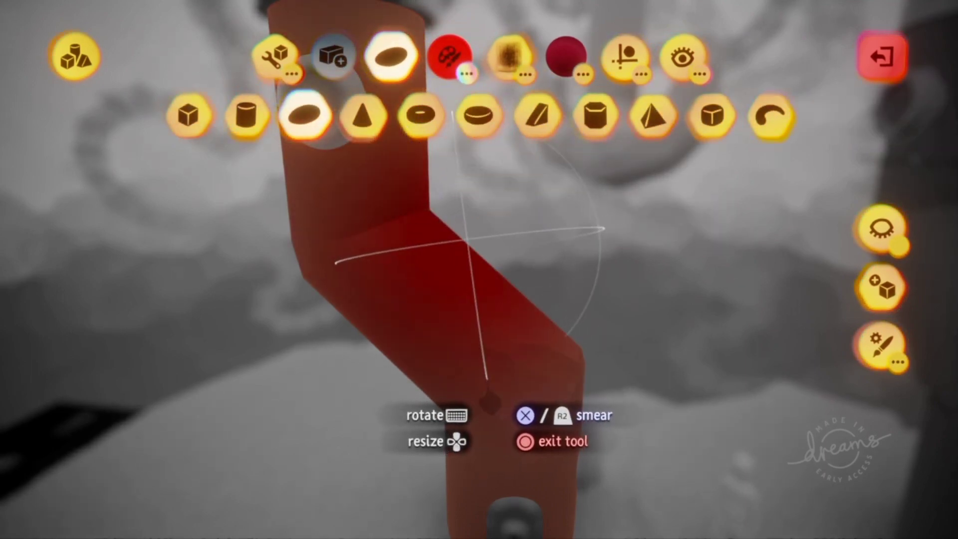
# - Choose a yellow from the palette and spray it over the whole pipe
pyautogui.click(471, 79)
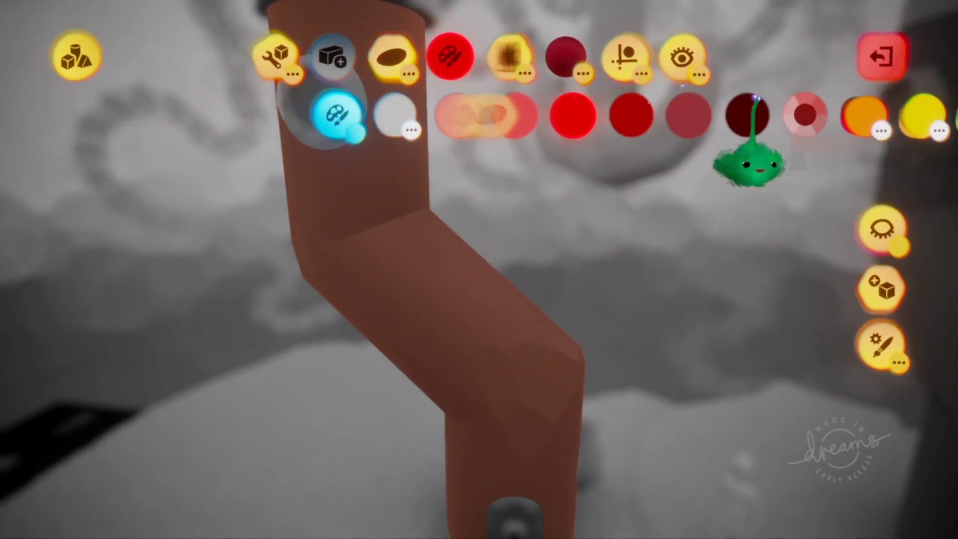
pyautogui.click(928, 106)
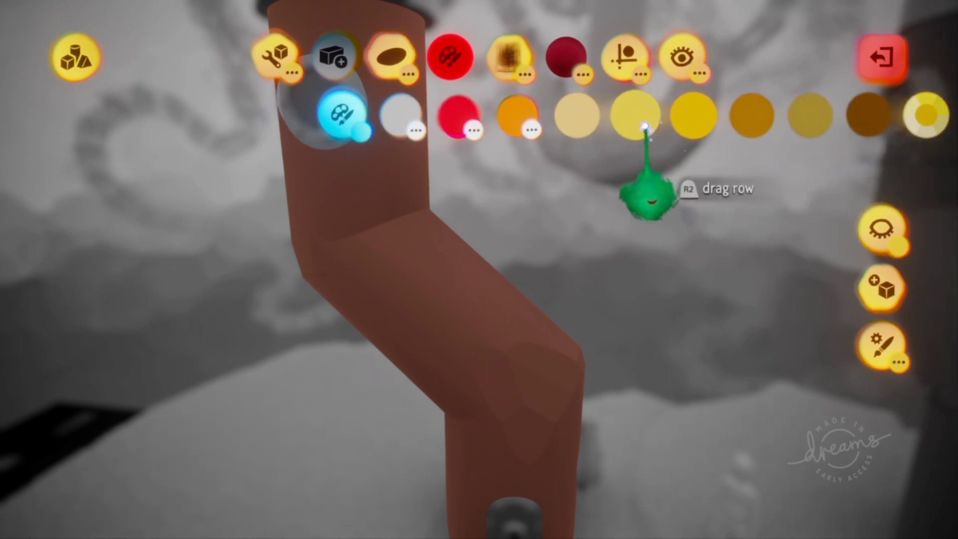
pyautogui.moveTo(513, 316)
pyautogui.mouseDown()
pyautogui.moveTo(508, 394)
pyautogui.moveTo(462, 459)
pyautogui.moveTo(516, 499)
pyautogui.mouseUp()
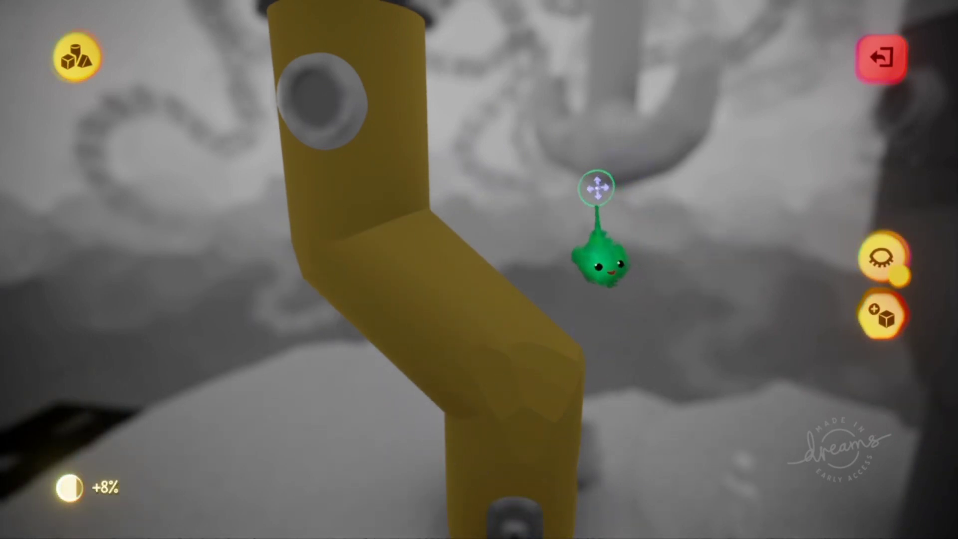
# - Choose dark green from the palette and spray it around the pipe's lower bend
pyautogui.press('Tab')
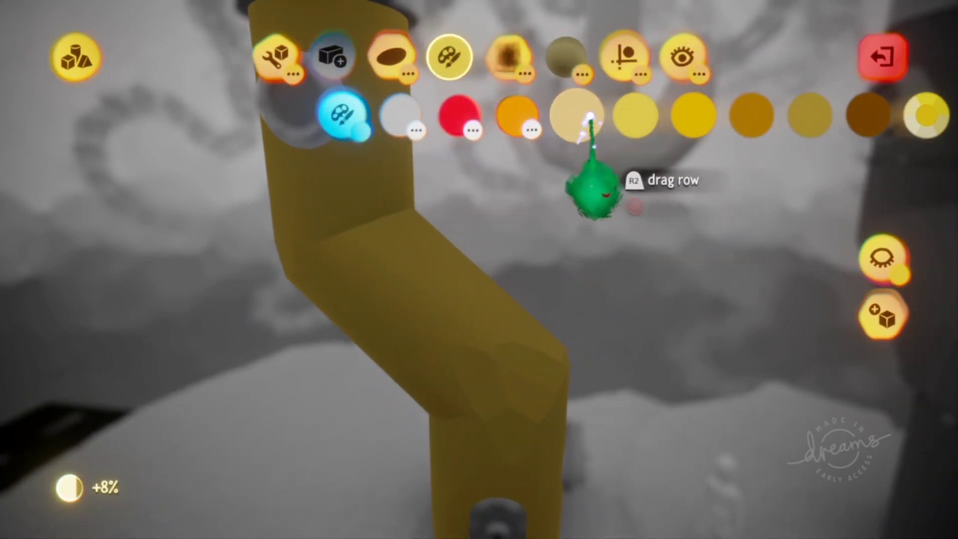
pyautogui.moveTo(588, 127); pyautogui.dragTo(256, 127)
pyautogui.click(638, 158)
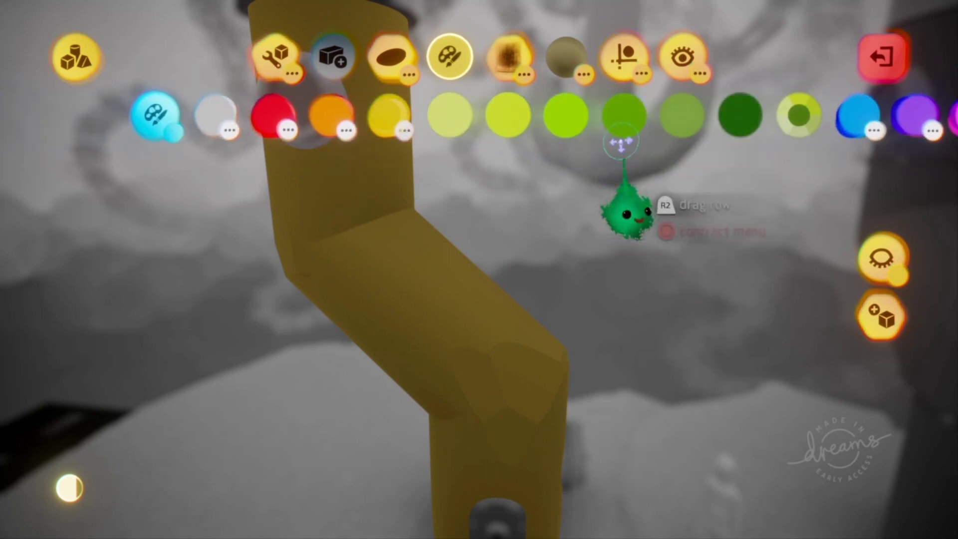
pyautogui.click(745, 131)
pyautogui.moveTo(459, 363)
pyautogui.mouseDown()
pyautogui.moveTo(487, 481)
pyautogui.moveTo(522, 487)
pyautogui.moveTo(521, 466)
pyautogui.mouseUp()
pyautogui.moveTo(524, 509); pyautogui.dragTo(506, 502)
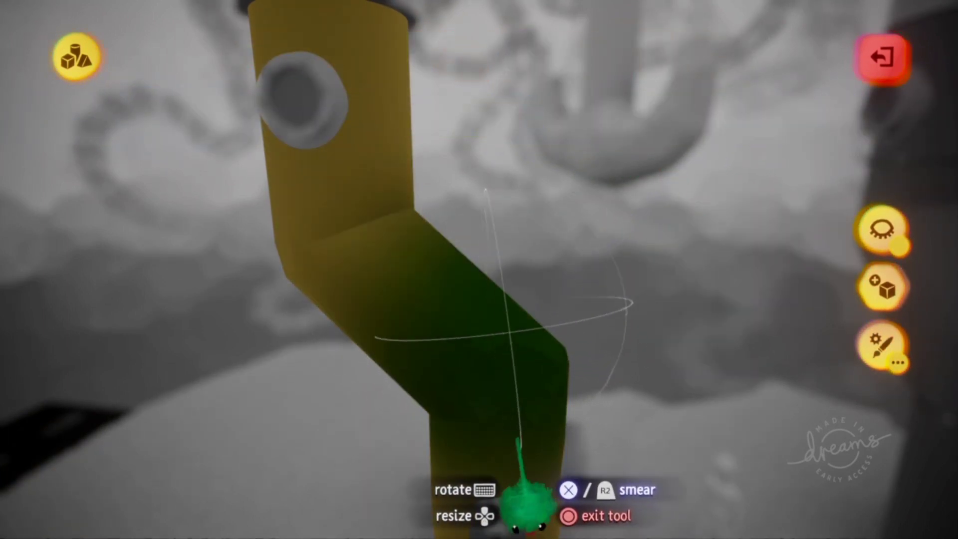
# - Choose a medium blue from the palette and spray it around the pipe's upper bend
pyautogui.moveTo(611, 237)
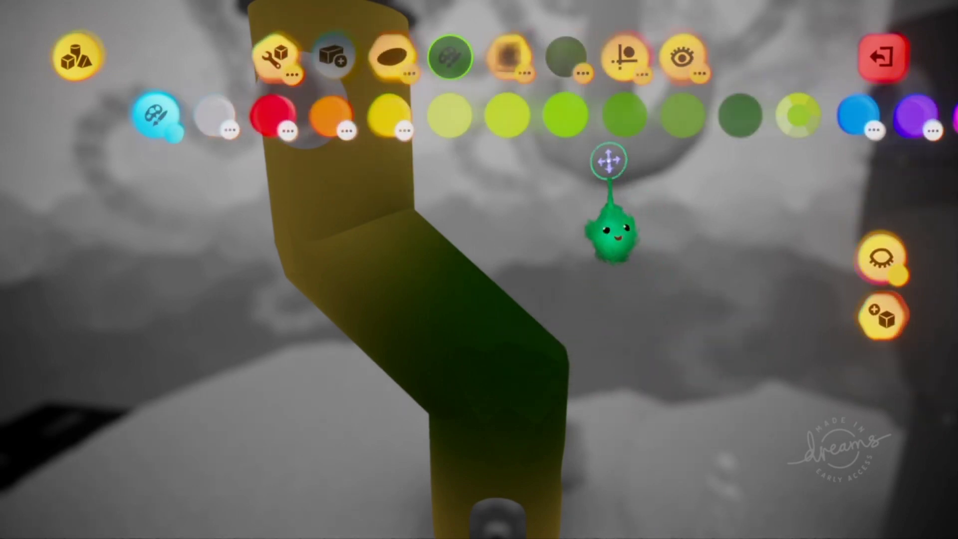
pyautogui.click(868, 96)
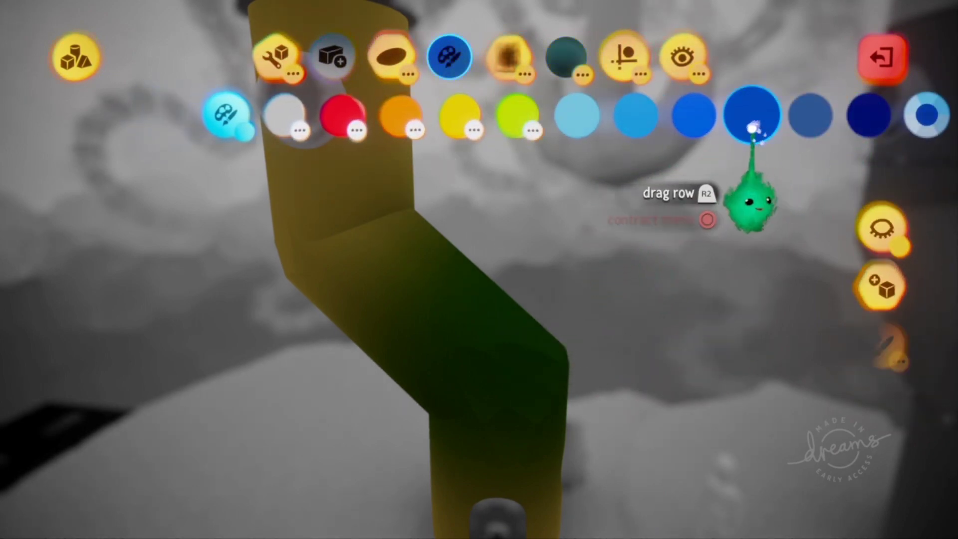
pyautogui.click(466, 314)
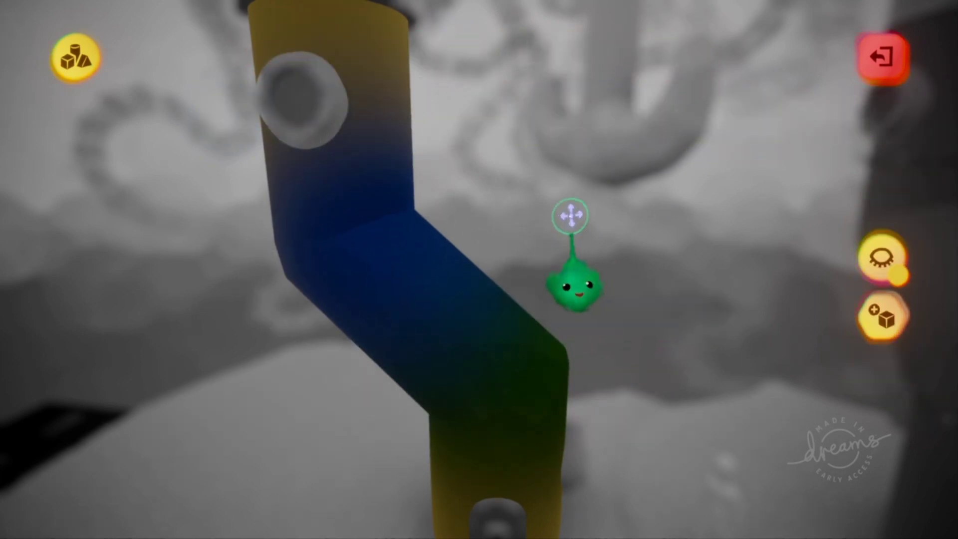
# - Choose bright magenta from the palette and spray it over the pipe's upper section around the porthole
pyautogui.moveTo(866, 171); pyautogui.dragTo(488, 182)
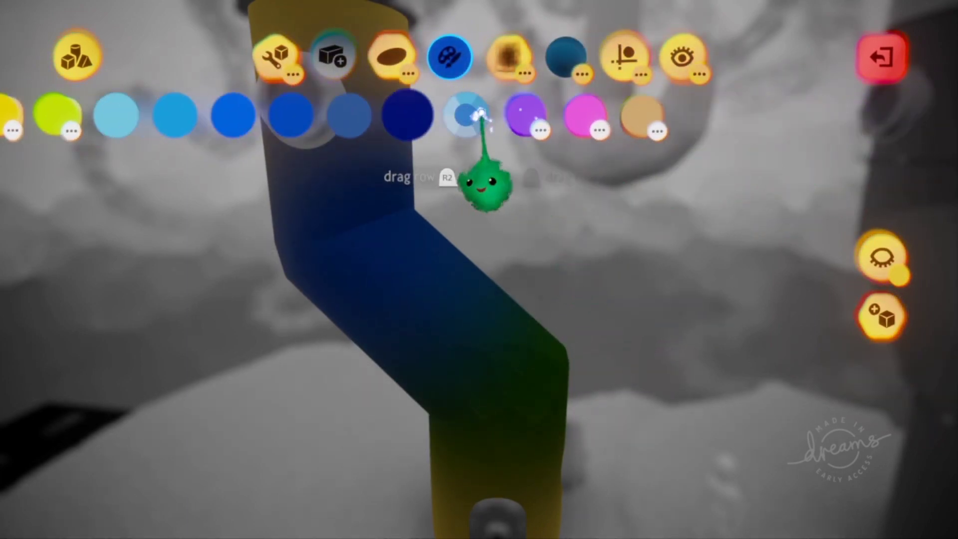
pyautogui.moveTo(504, 127); pyautogui.dragTo(646, 153)
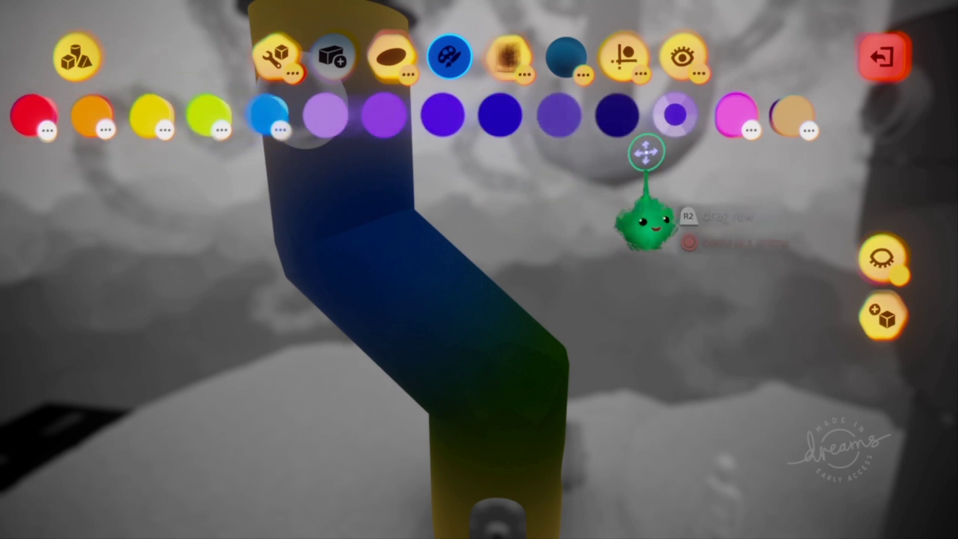
pyautogui.click(738, 119)
pyautogui.click(679, 116)
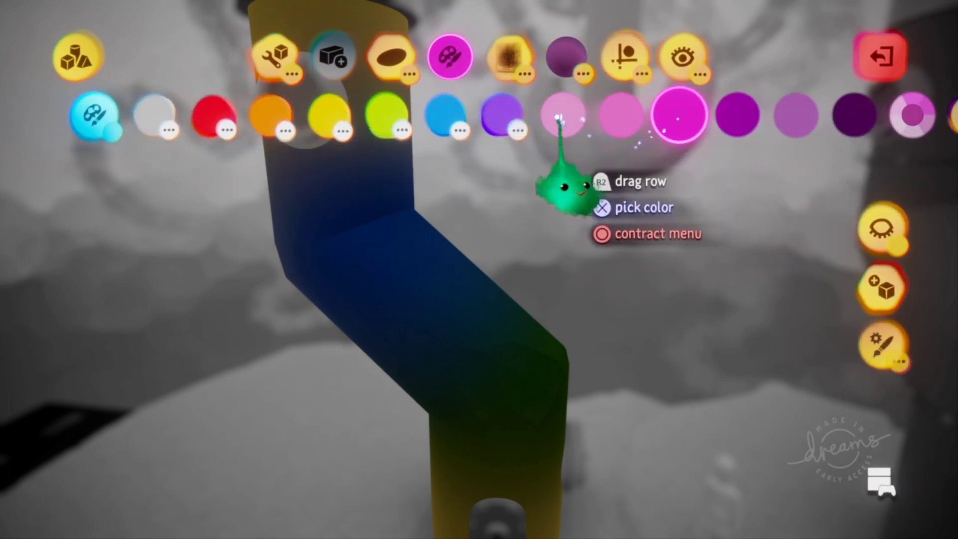
pyautogui.click(333, 125)
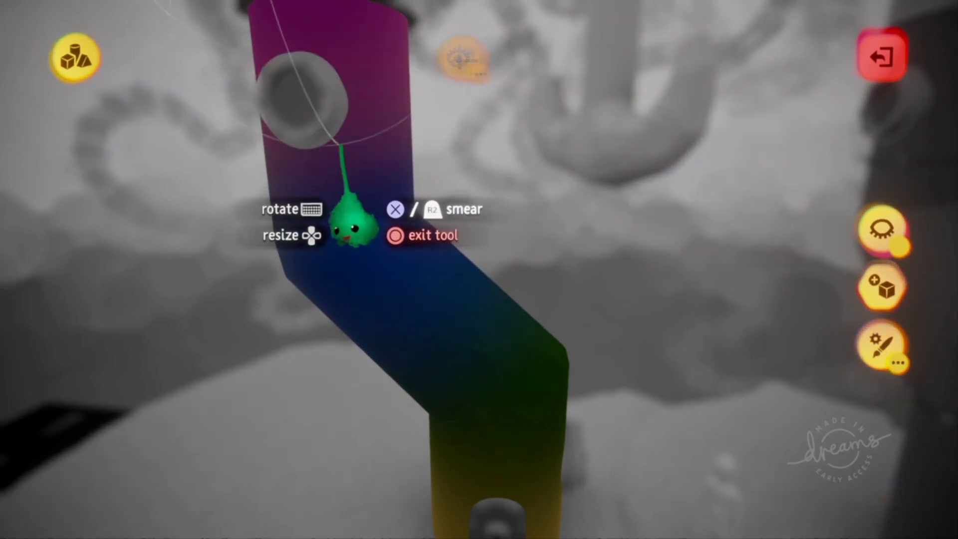
pyautogui.press('Escape')
pyautogui.scroll(-5, 549, 449)
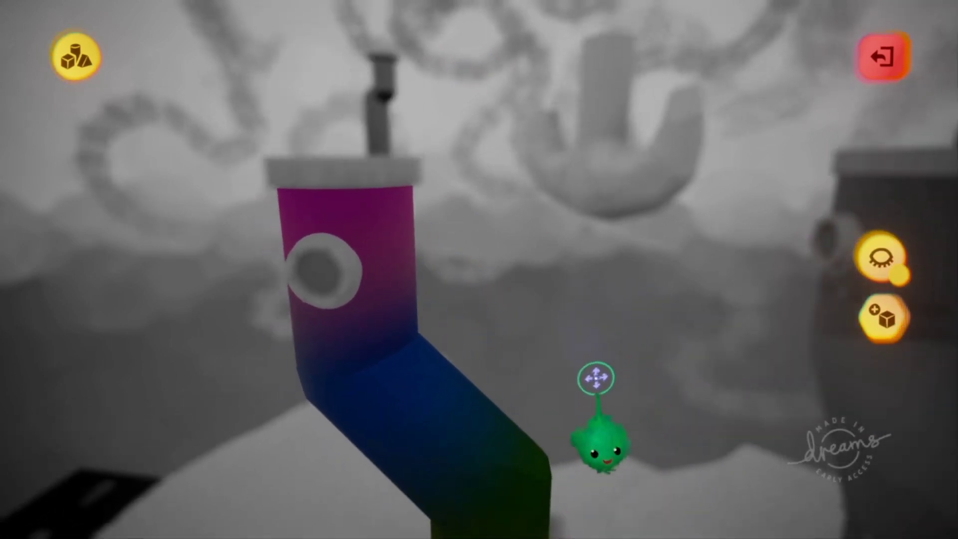
pyautogui.scroll(5, 560, 402)
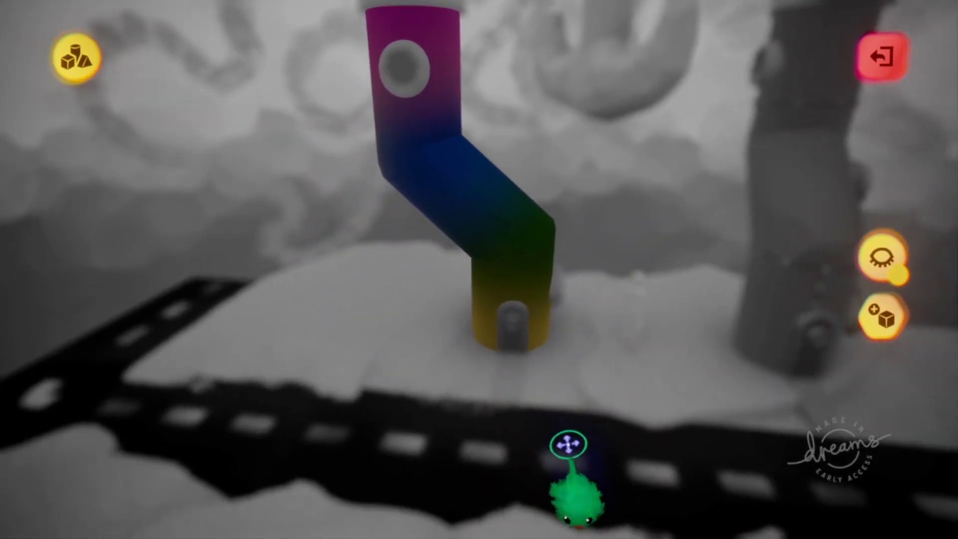
pyautogui.scroll(5, 560, 404)
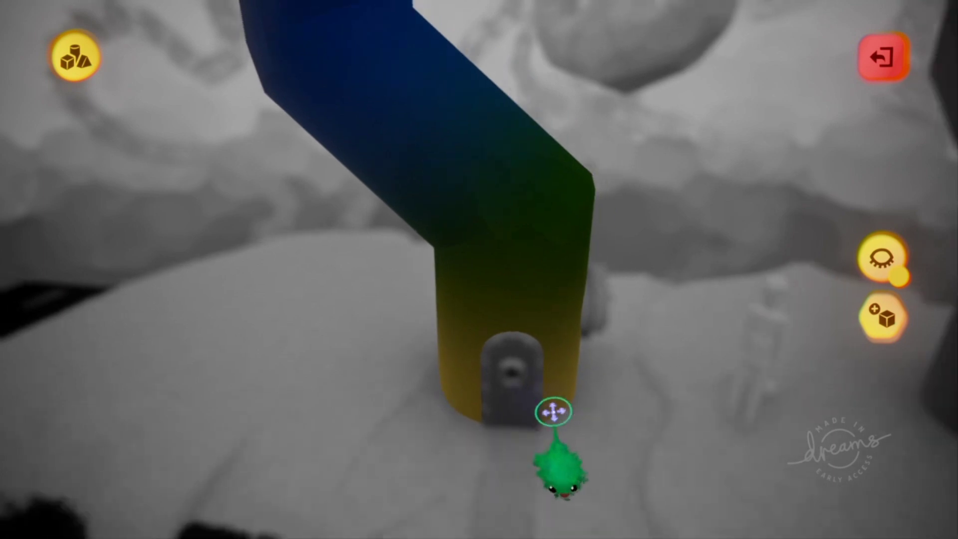
# - Smear cube shapes into a blocky sand-coloured rock beside the road and leave sculpt mode
pyautogui.moveTo(546, 375)
pyautogui.mouseDown(button='middle')
pyautogui.moveTo(675, 213)
pyautogui.moveTo(551, 368)
pyautogui.moveTo(374, 320)
pyautogui.moveTo(365, 296)
pyautogui.moveTo(358, 365)
pyautogui.mouseUp(button='middle')
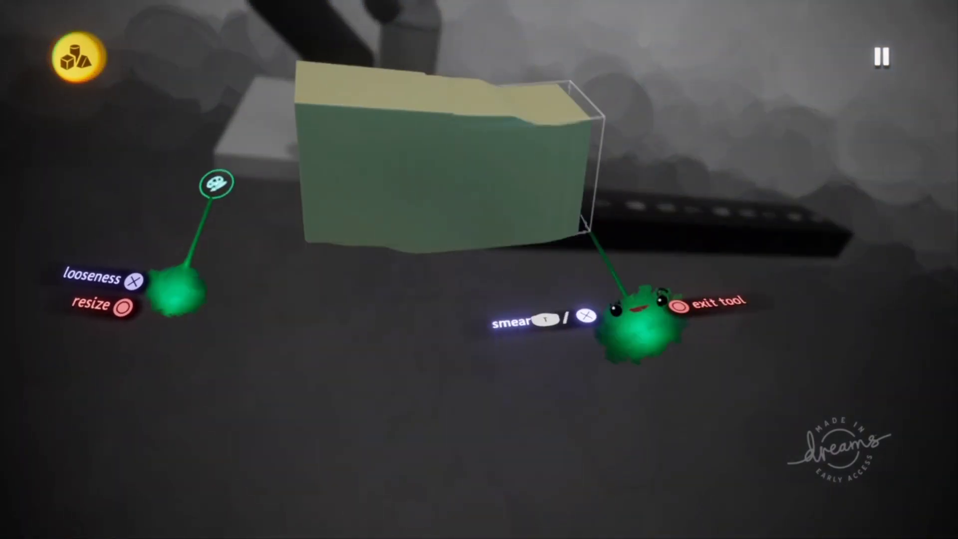
pyautogui.moveTo(214, 184); pyautogui.dragTo(258, 212)
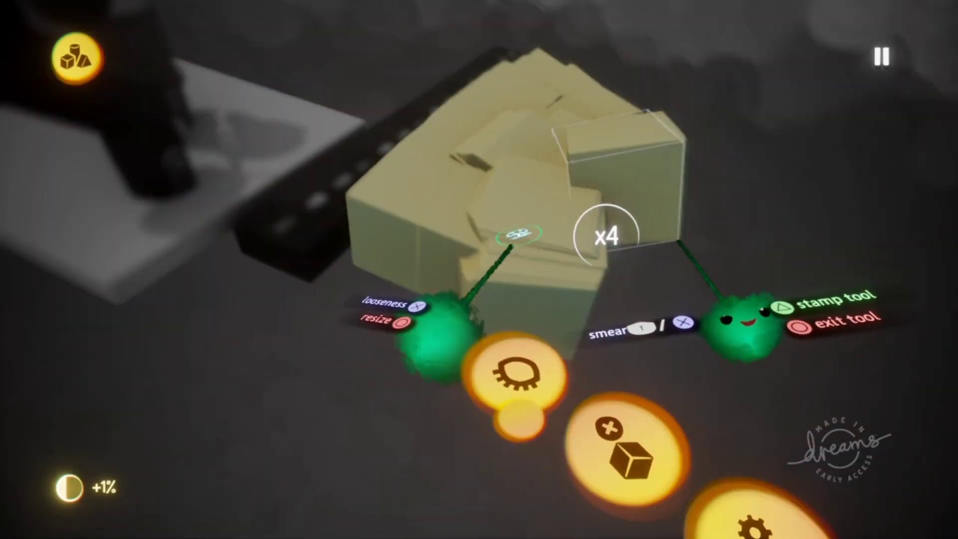
pyautogui.press('Escape')
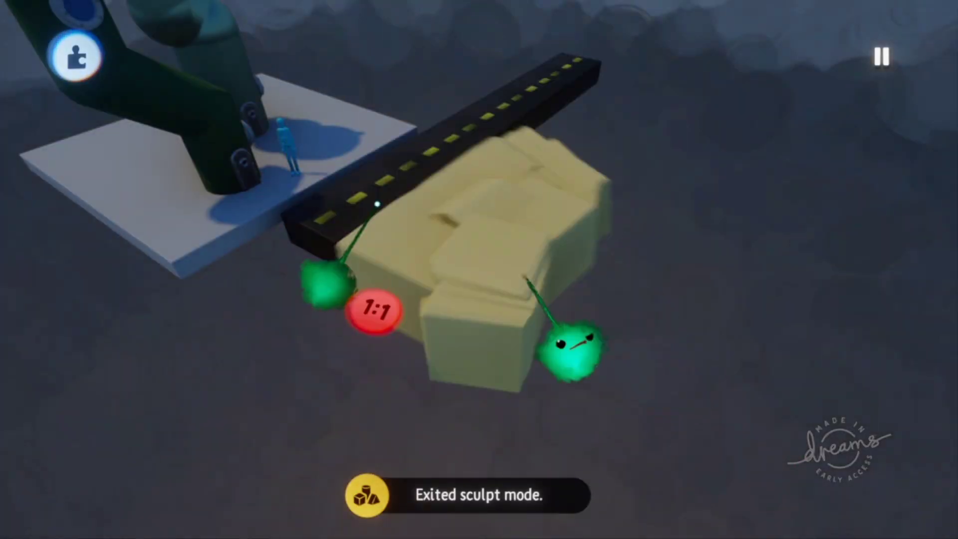
# - Select the sand-coloured rock and soften its surface by raising the fleck Looseness to about 47% in its sculpture settings
pyautogui.moveTo(571, 349); pyautogui.dragTo(599, 309, button='middle')
pyautogui.moveTo(599, 309); pyautogui.dragTo(488, 314)
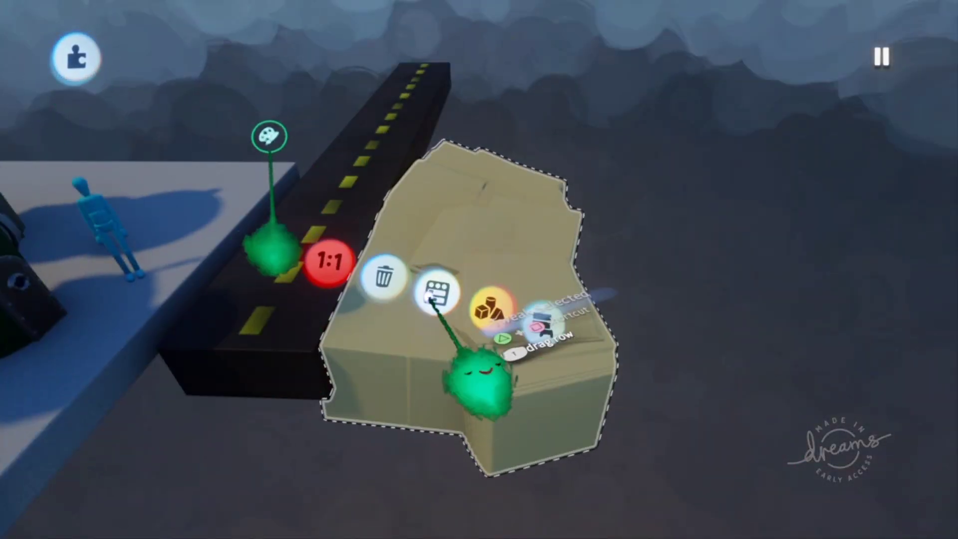
pyautogui.click(428, 297)
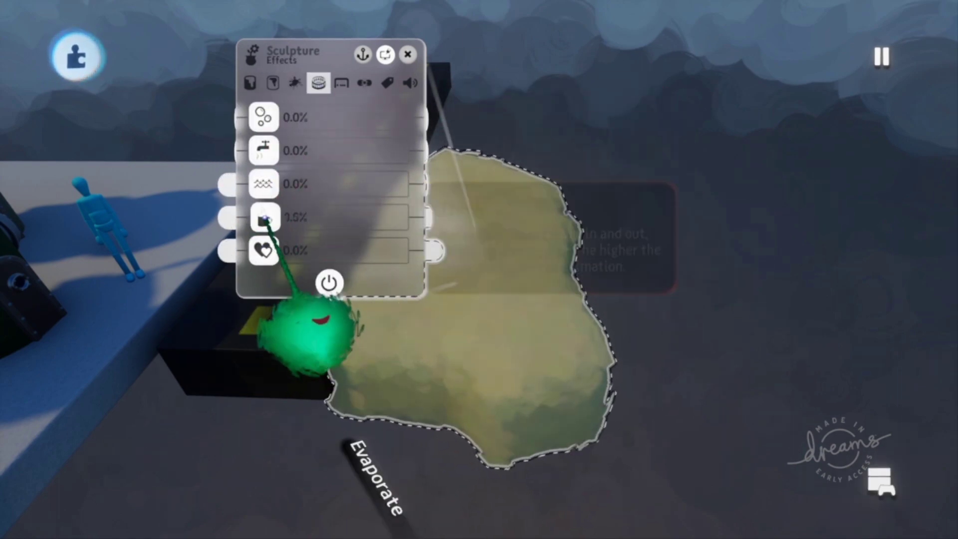
pyautogui.moveTo(354, 309); pyautogui.dragTo(256, 321)
pyautogui.click(491, 299)
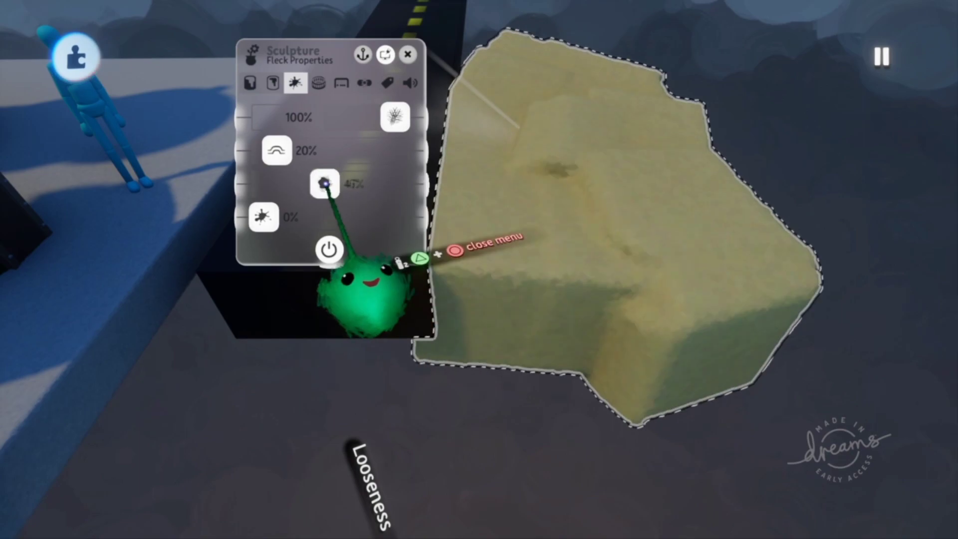
pyautogui.press('Escape')
pyautogui.moveTo(514, 359); pyautogui.dragTo(512, 406, button='middle')
pyautogui.click(453, 300)
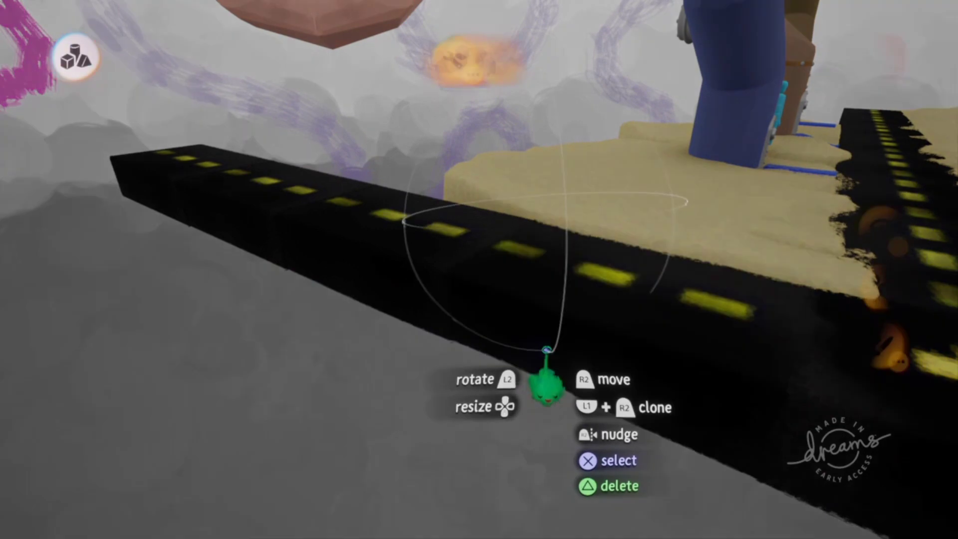
# - Spray bright magenta over one segment of the cloned road in sculpt mode
pyautogui.click(546, 349)
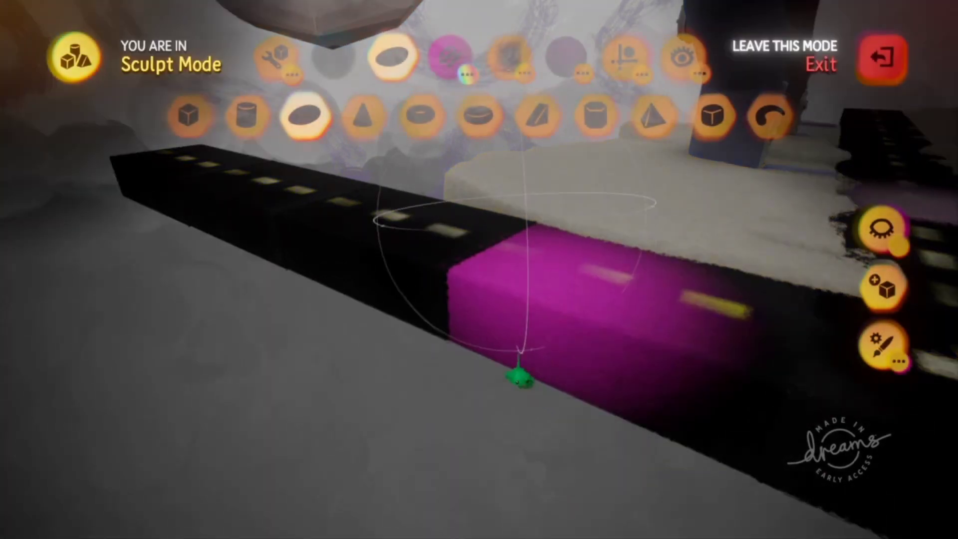
pyautogui.moveTo(536, 399)
pyautogui.mouseDown()
pyautogui.moveTo(605, 413)
pyautogui.moveTo(695, 456)
pyautogui.moveTo(534, 536)
pyautogui.mouseUp()
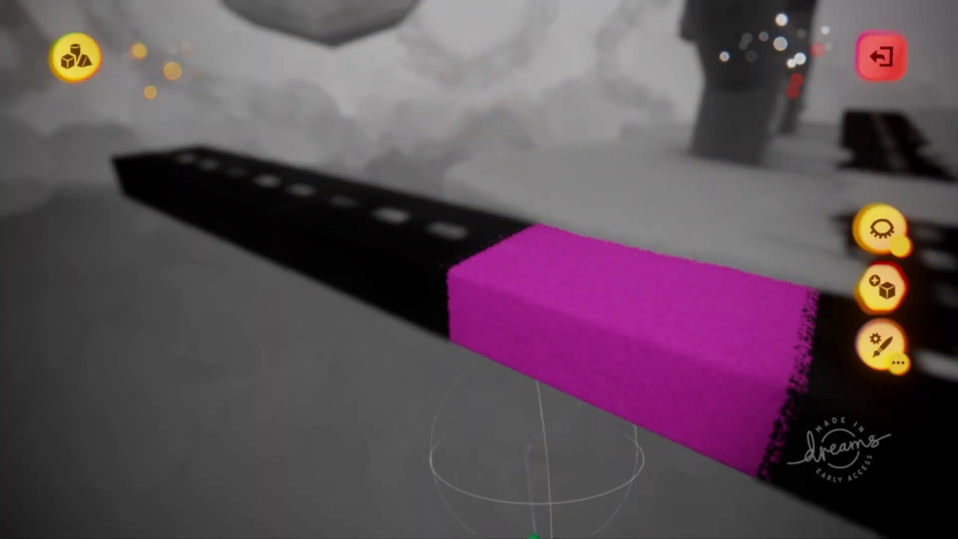
pyautogui.moveTo(606, 404); pyautogui.dragTo(337, 344, button='middle')
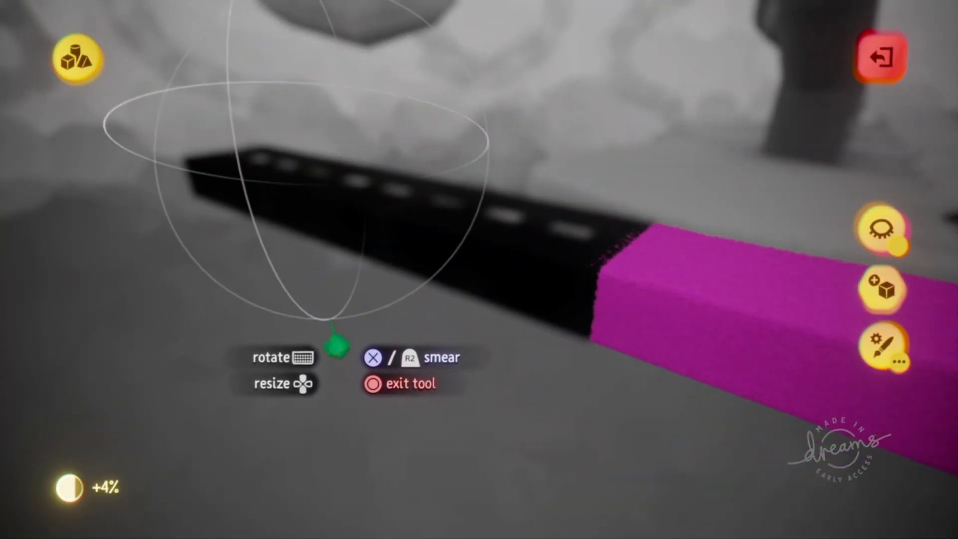
pyautogui.moveTo(352, 384); pyautogui.dragTo(412, 423, button='middle')
pyautogui.press('Escape')
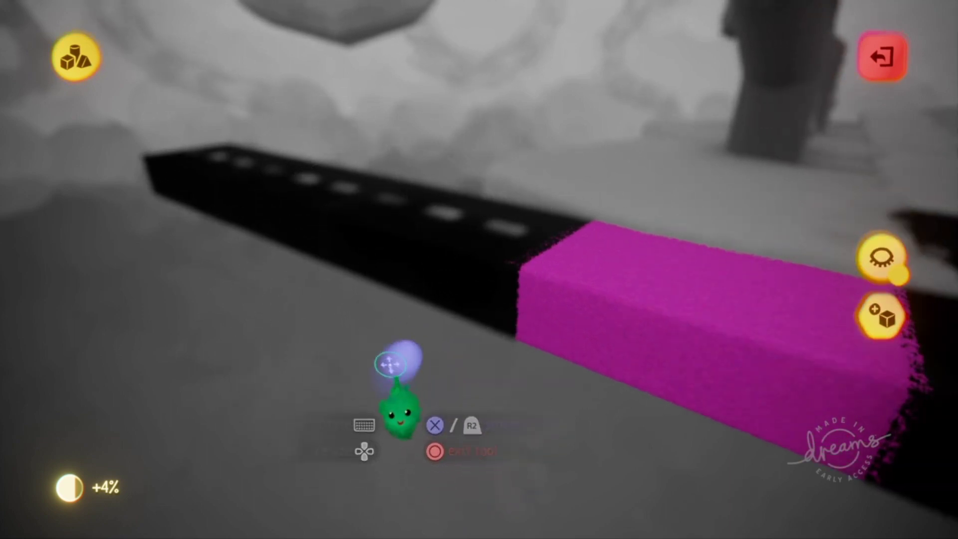
# - Undo the magenta spray and the cloned road segments, and leave sculpt mode
pyautogui.click(421, 386)
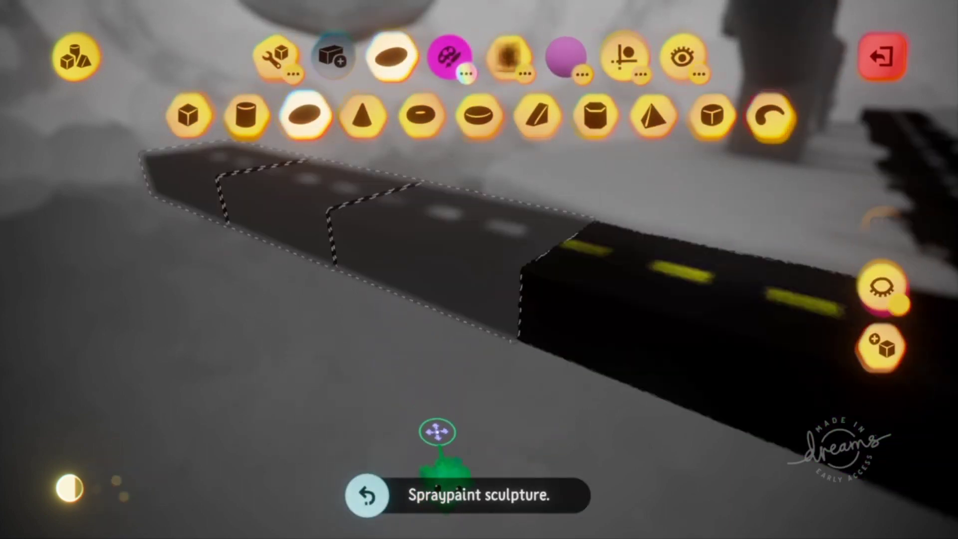
pyautogui.hotkey('ctrl', 'd')
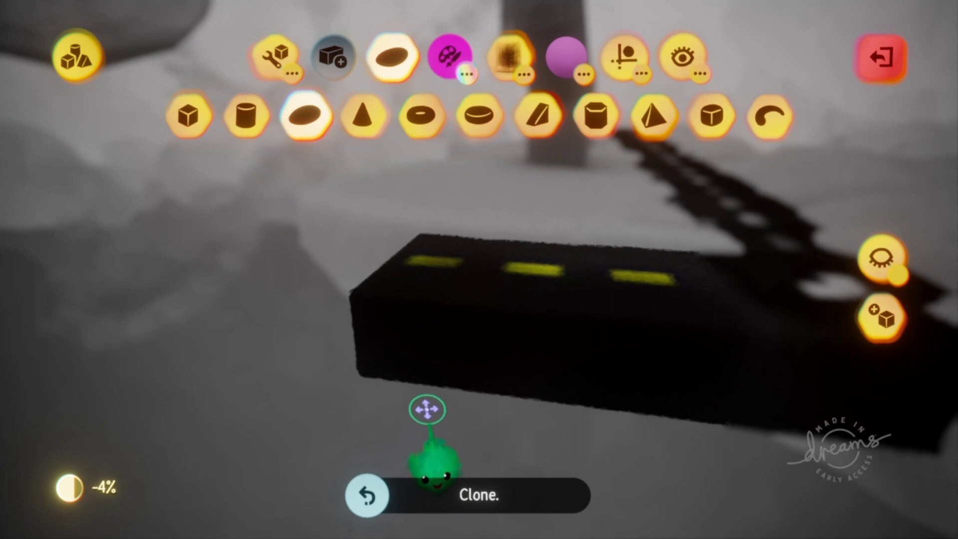
pyautogui.press('Escape')
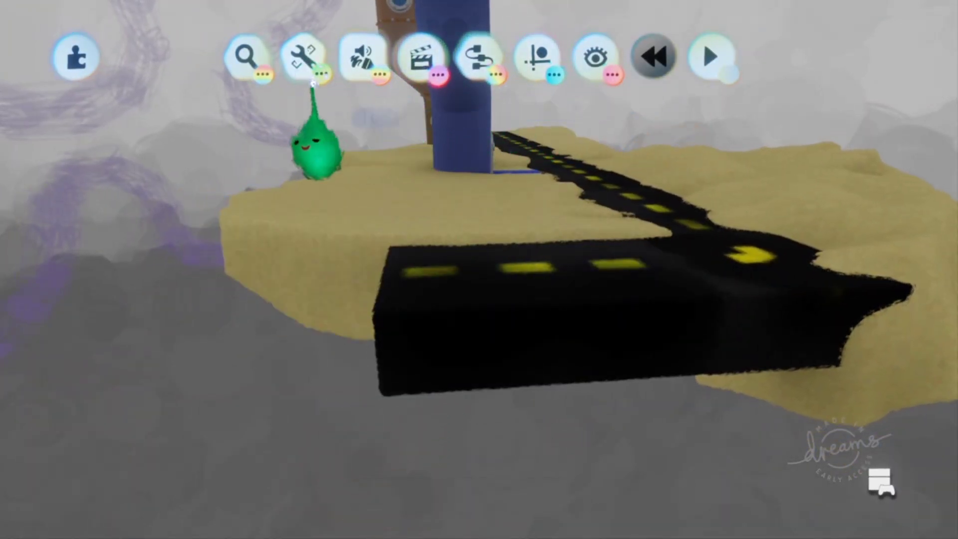
# - Turn on Live Clone for the Clone tool and extend the road with live copies of its end segment
pyautogui.click(302, 57)
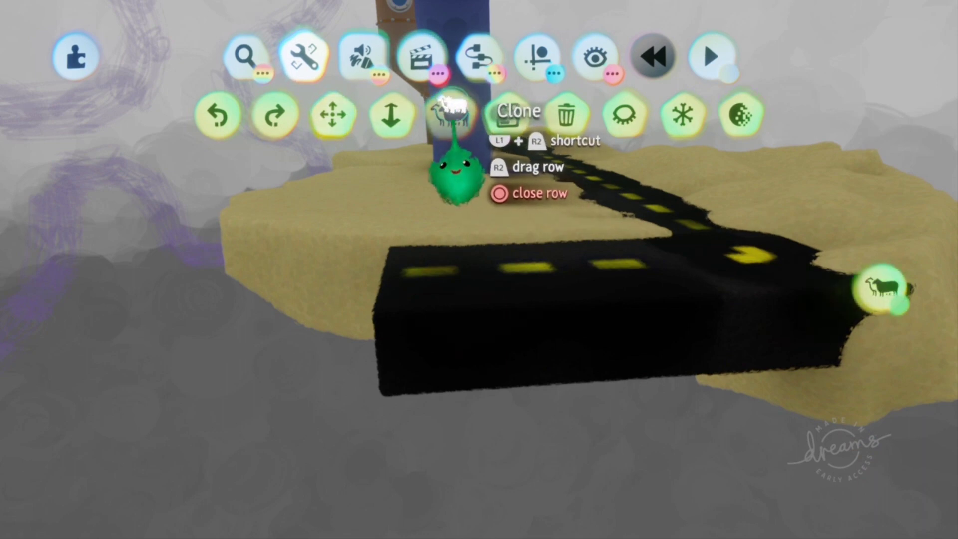
pyautogui.click(450, 115)
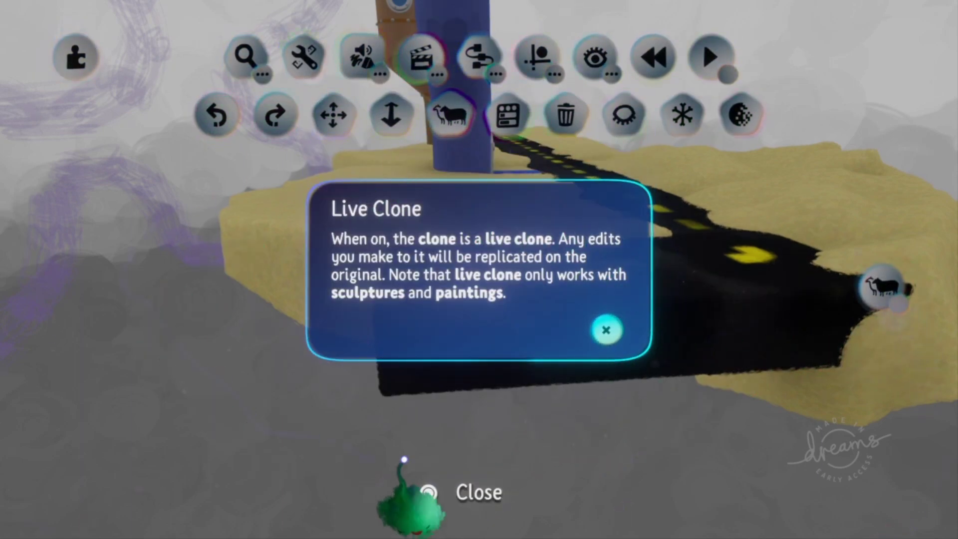
pyautogui.click(607, 329)
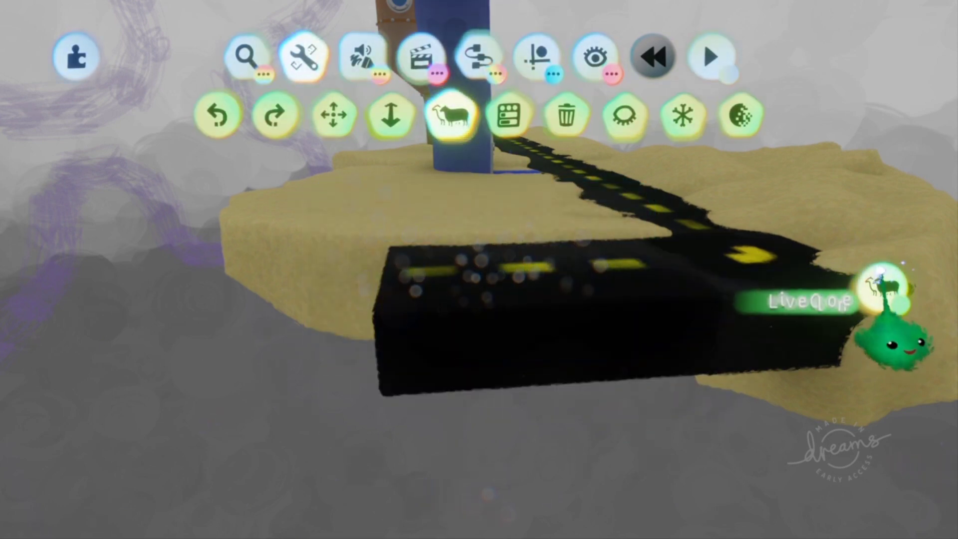
pyautogui.moveTo(309, 289)
pyautogui.mouseDown(button='middle')
pyautogui.moveTo(412, 320)
pyautogui.moveTo(439, 317)
pyautogui.mouseUp(button='middle')
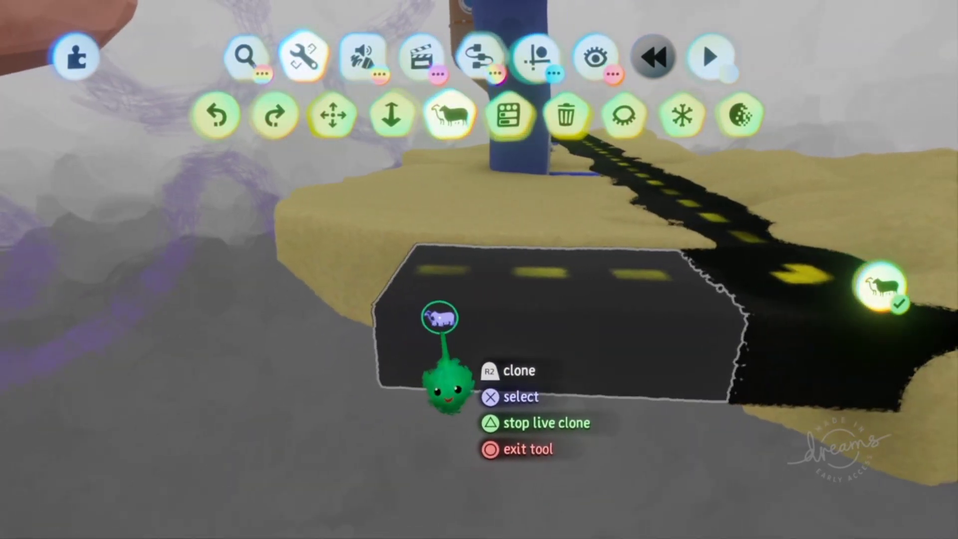
pyautogui.moveTo(471, 377)
pyautogui.mouseDown()
pyautogui.moveTo(455, 337)
pyautogui.moveTo(428, 337)
pyautogui.moveTo(442, 336)
pyautogui.moveTo(409, 319)
pyautogui.moveTo(368, 321)
pyautogui.moveTo(347, 309)
pyautogui.moveTo(339, 320)
pyautogui.moveTo(257, 328)
pyautogui.moveTo(124, 327)
pyautogui.moveTo(65, 299)
pyautogui.moveTo(166, 309)
pyautogui.moveTo(287, 291)
pyautogui.mouseUp()
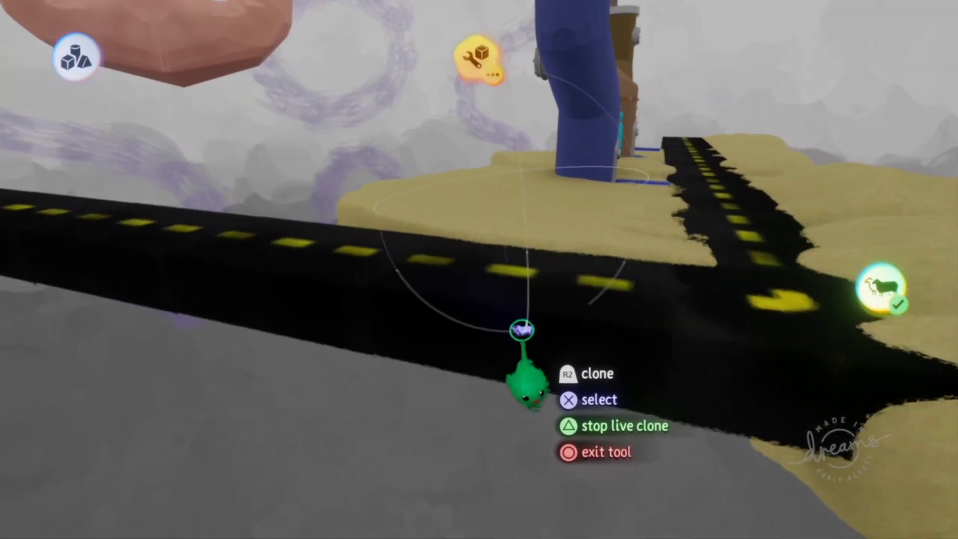
# - Spray bright magenta over one live-cloned road segment, leave sculpt mode and look over the linked copies
pyautogui.click(526, 383)
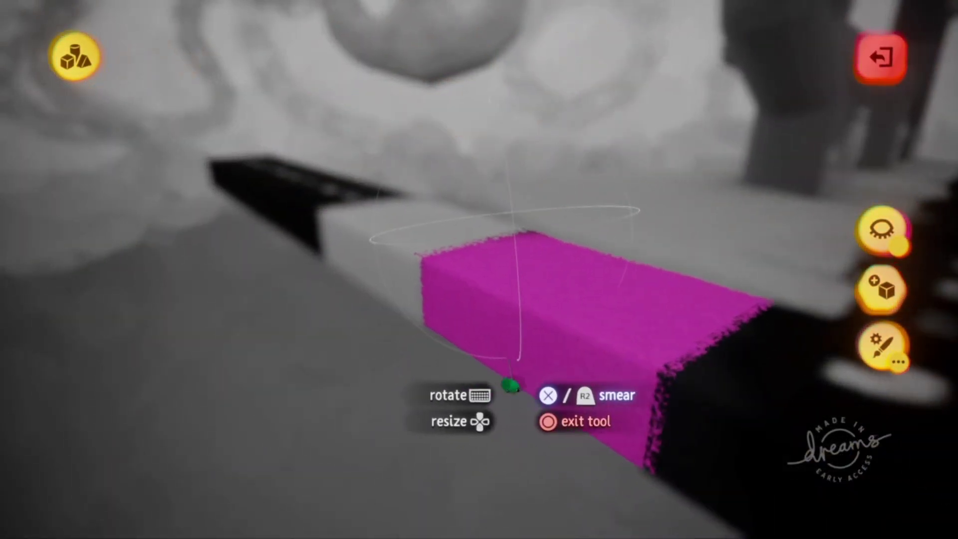
pyautogui.press('Escape')
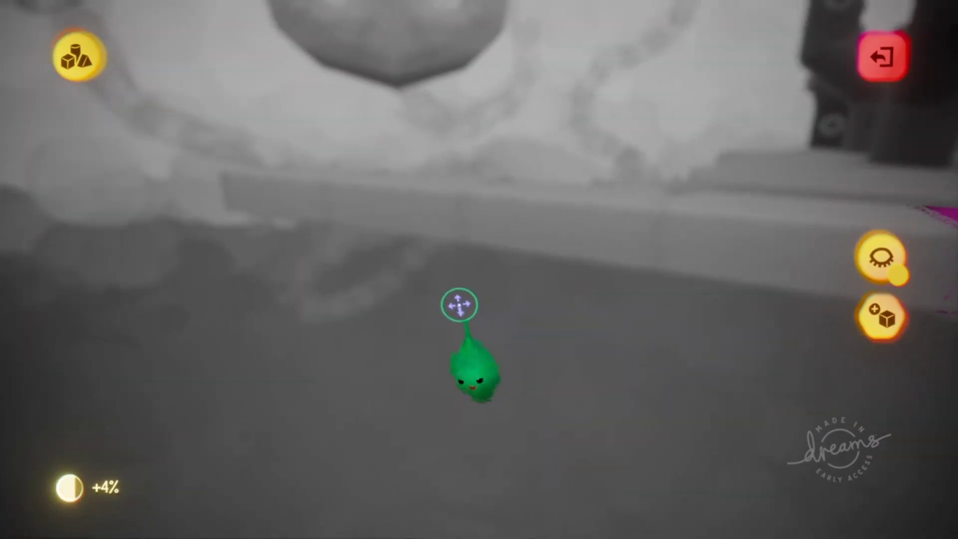
pyautogui.press('Escape')
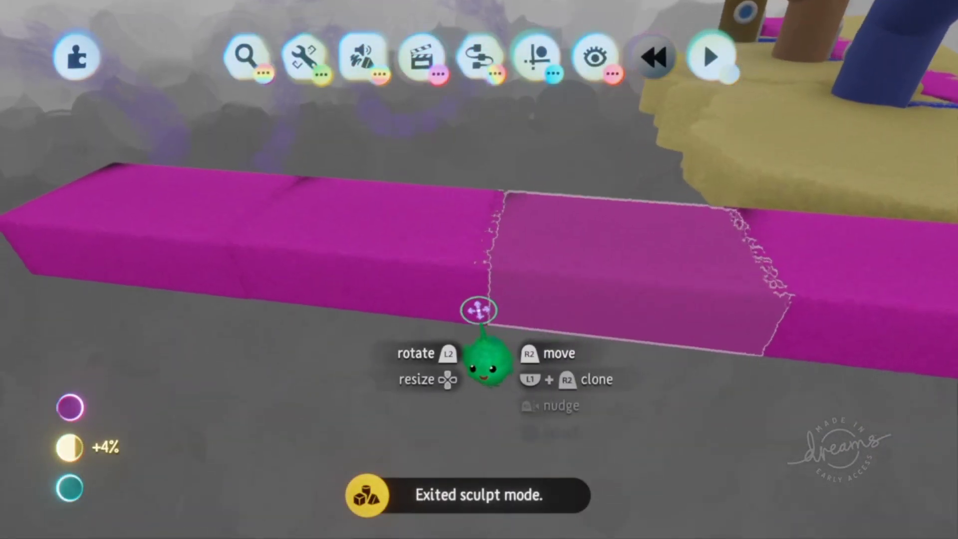
pyautogui.moveTo(479, 310)
pyautogui.mouseDown(button='middle')
pyautogui.moveTo(479, 295)
pyautogui.moveTo(495, 316)
pyautogui.moveTo(498, 287)
pyautogui.moveTo(504, 374)
pyautogui.moveTo(462, 248)
pyautogui.moveTo(485, 215)
pyautogui.moveTo(482, 161)
pyautogui.mouseUp(button='middle')
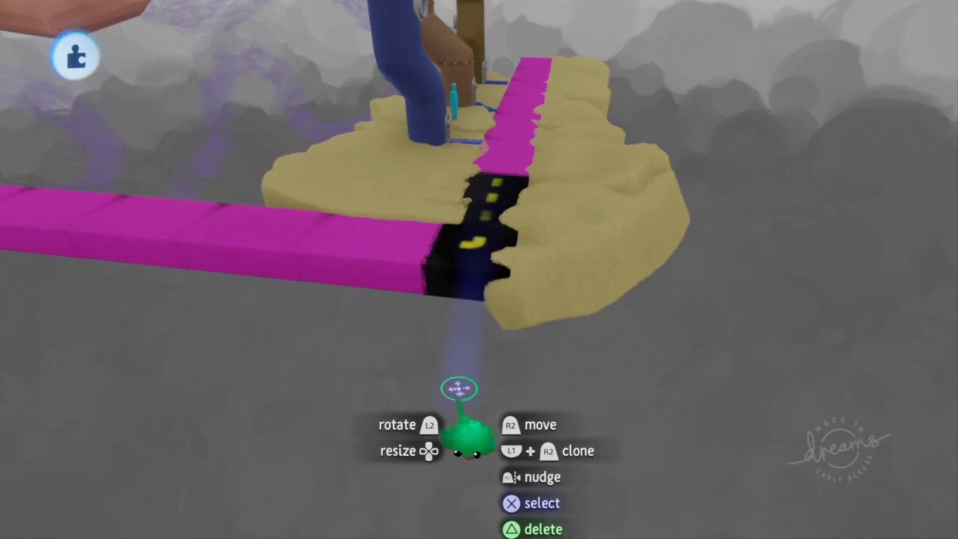
# - Undo the magenta recolouring and the live-cloned road segments
pyautogui.hotkey('ctrl', 'z')
pyautogui.hotkey('ctrl', 'z')
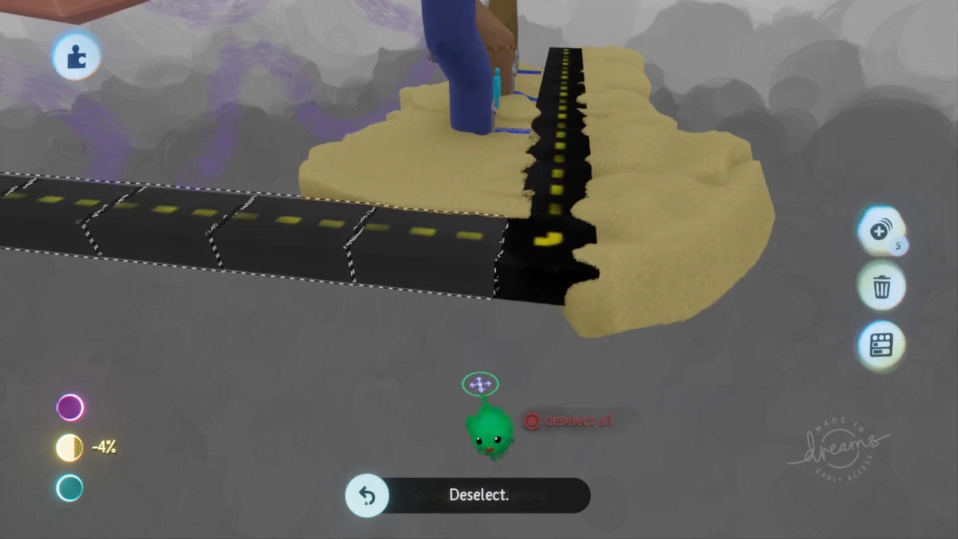
pyautogui.hotkey('ctrl', 'z')
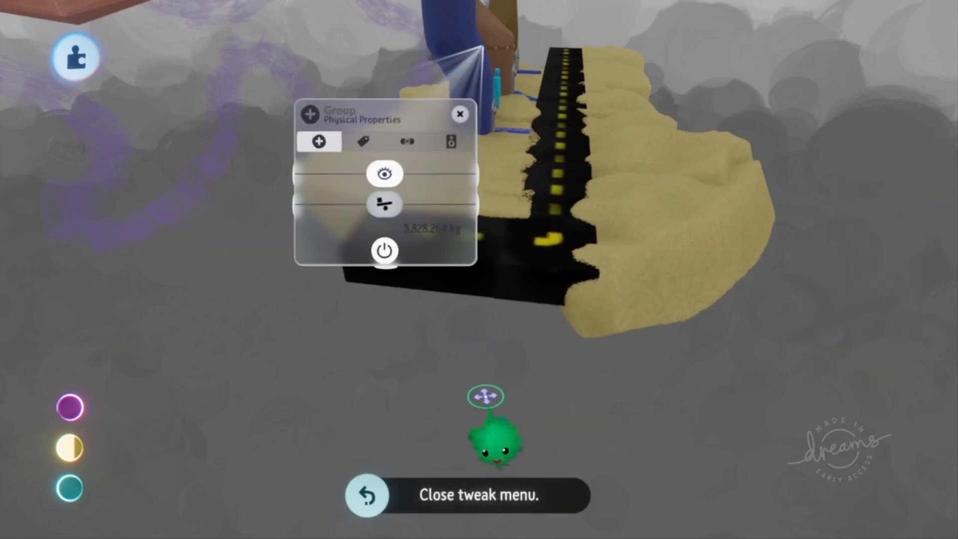
pyautogui.moveTo(440, 282)
pyautogui.mouseDown(button='middle')
pyautogui.moveTo(457, 314)
pyautogui.moveTo(451, 325)
pyautogui.moveTo(464, 327)
pyautogui.moveTo(430, 196)
pyautogui.moveTo(359, 181)
pyautogui.mouseUp(button='middle')
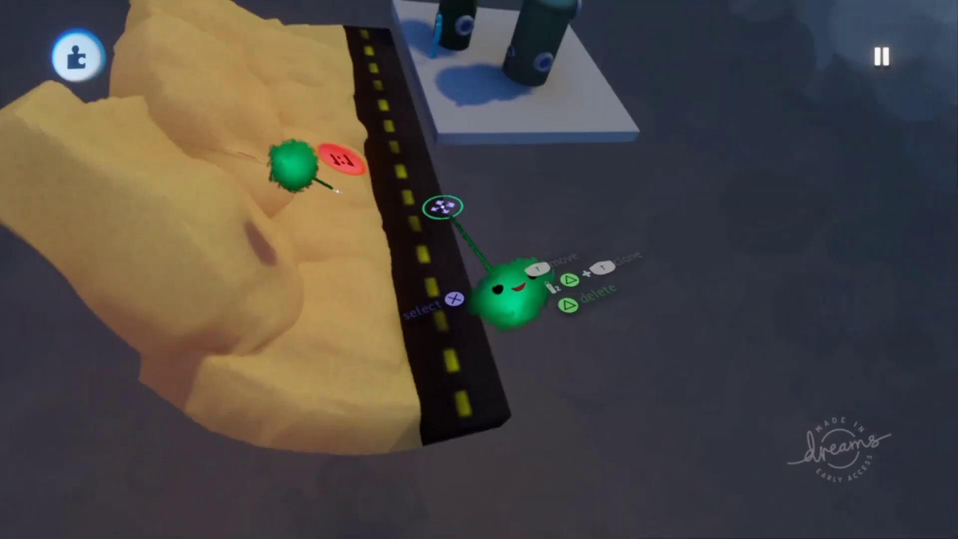
# - Choose the Clone tool with Live Clone on and work on the sand dune piece at the road's end
pyautogui.moveTo(443, 205); pyautogui.dragTo(465, 268, button='middle')
pyautogui.moveTo(339, 246); pyautogui.dragTo(349, 277, button='middle')
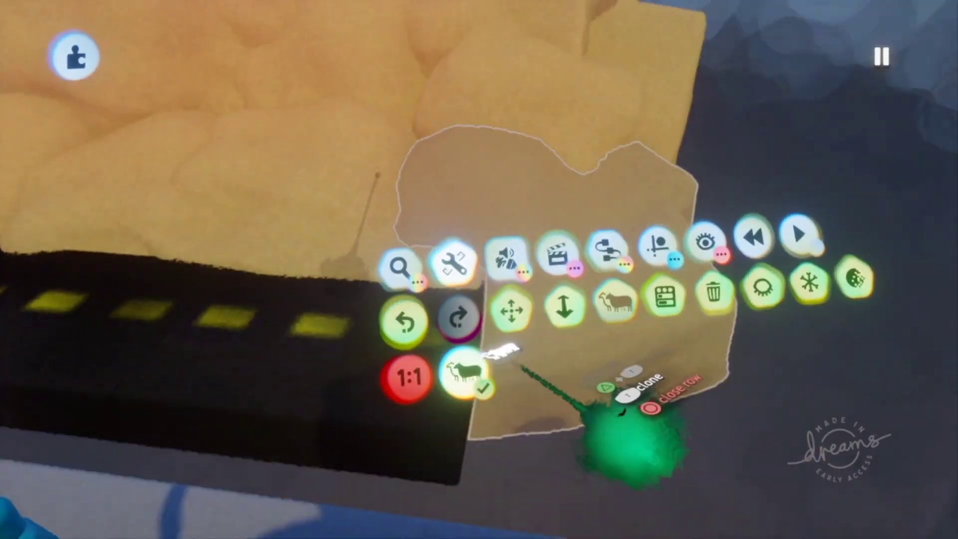
pyautogui.click(494, 357)
pyautogui.moveTo(494, 357); pyautogui.dragTo(598, 245, button='middle')
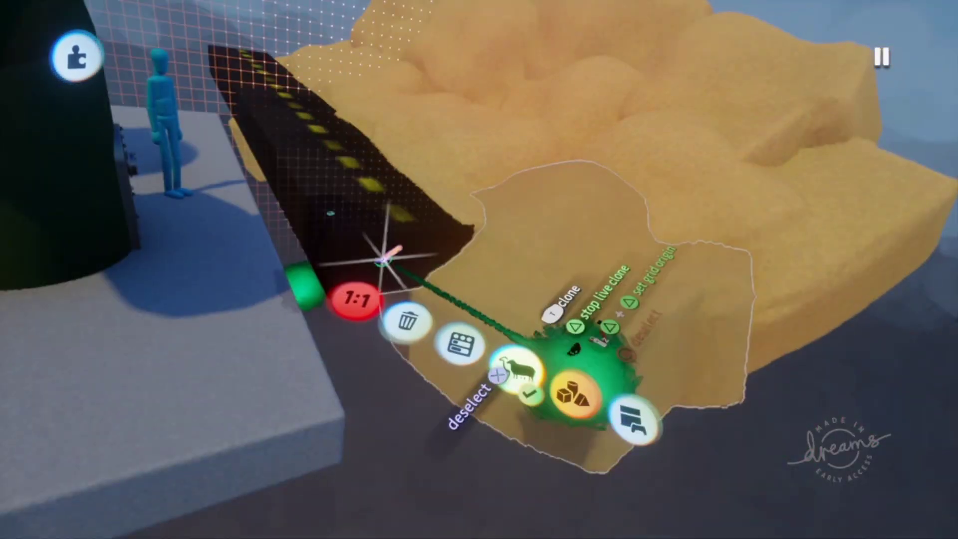
# - Extend the road with another segment snapped to the grid and line it up beside the sand dunes
pyautogui.moveTo(581, 349)
pyautogui.mouseDown(button='middle')
pyautogui.moveTo(663, 364)
pyautogui.moveTo(652, 384)
pyautogui.moveTo(748, 438)
pyautogui.mouseUp(button='middle')
pyautogui.click(748, 438)
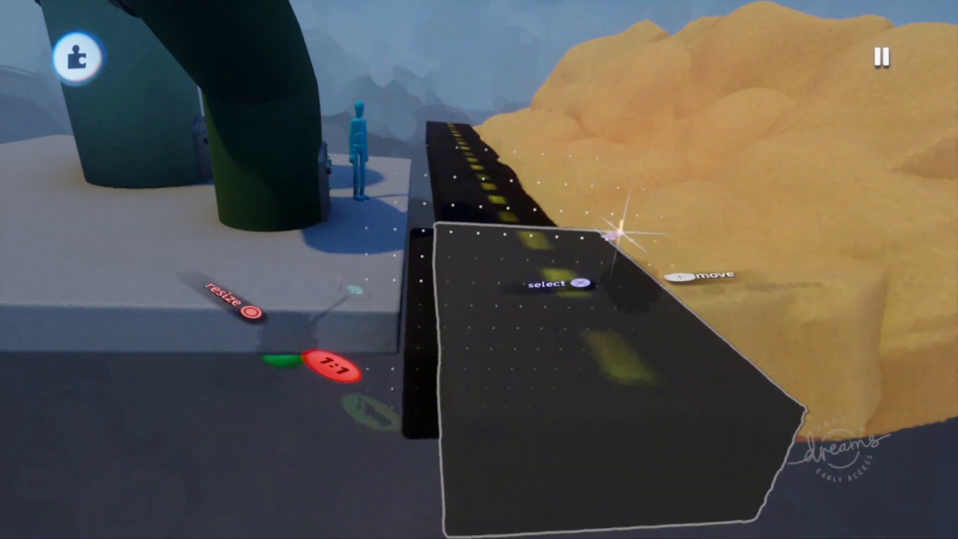
pyautogui.moveTo(524, 299)
pyautogui.mouseDown(button='middle')
pyautogui.moveTo(684, 207)
pyautogui.moveTo(641, 342)
pyautogui.moveTo(578, 306)
pyautogui.mouseUp(button='middle')
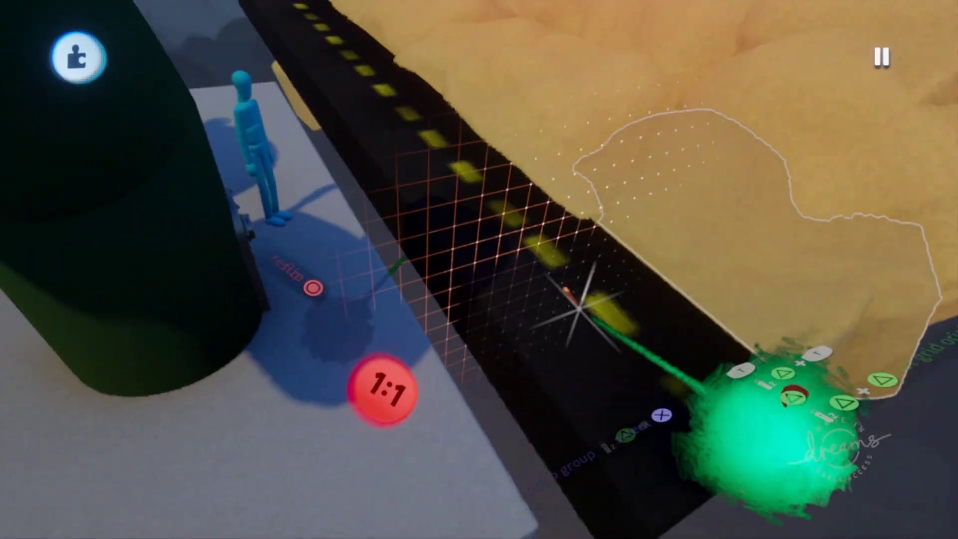
pyautogui.moveTo(763, 434); pyautogui.dragTo(776, 179, button='middle')
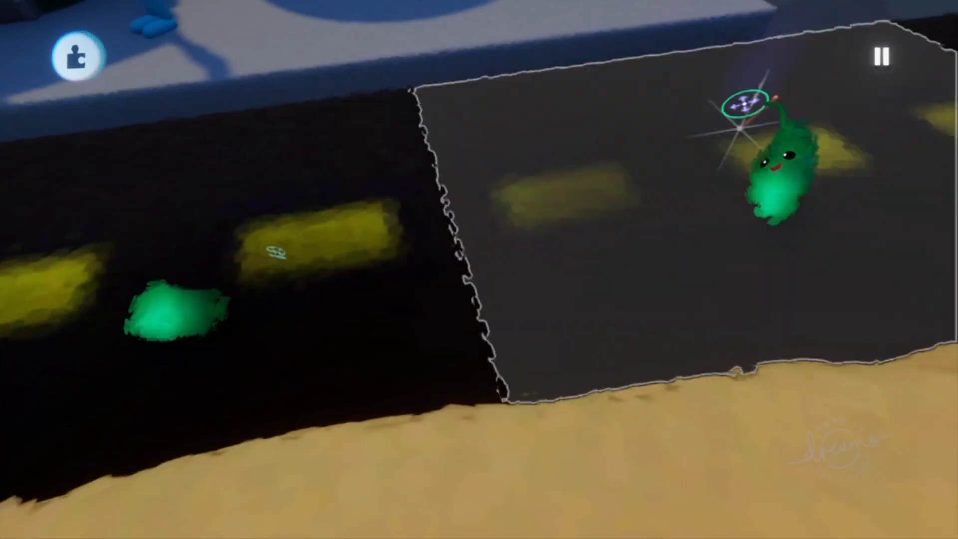
# - Delete the road segments along the middle of the sand dunes and leave sculpt mode
pyautogui.moveTo(743, 105); pyautogui.dragTo(447, 215, button='middle')
pyautogui.press('Delete')
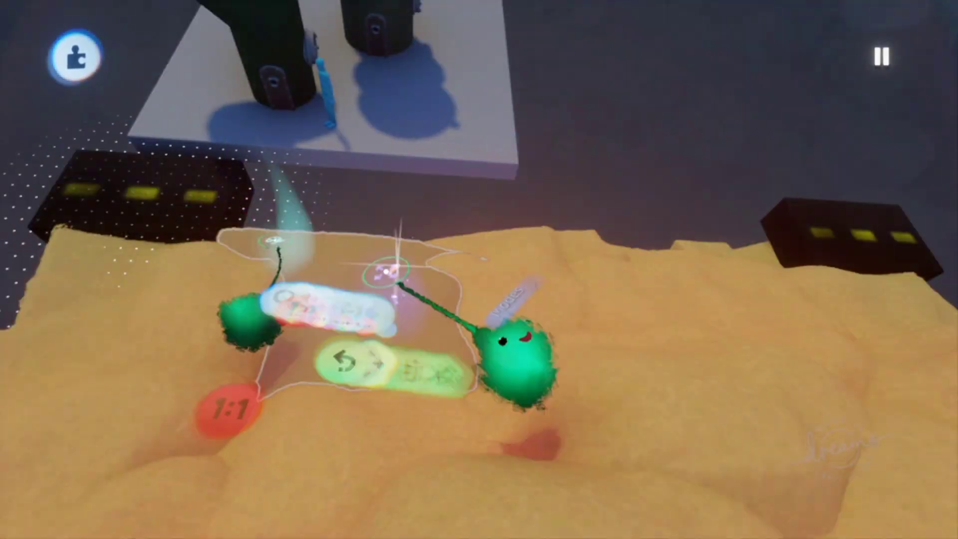
pyautogui.press('Escape')
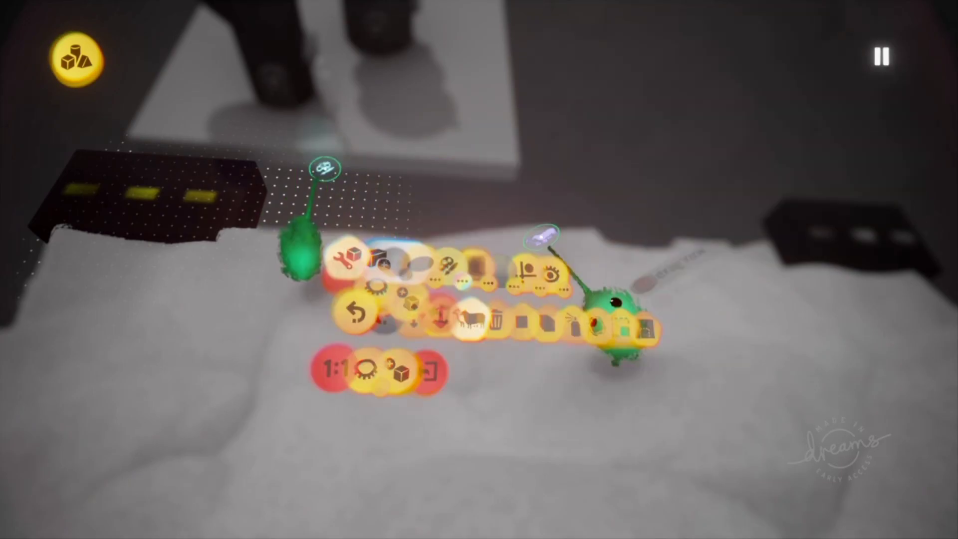
pyautogui.press('Escape')
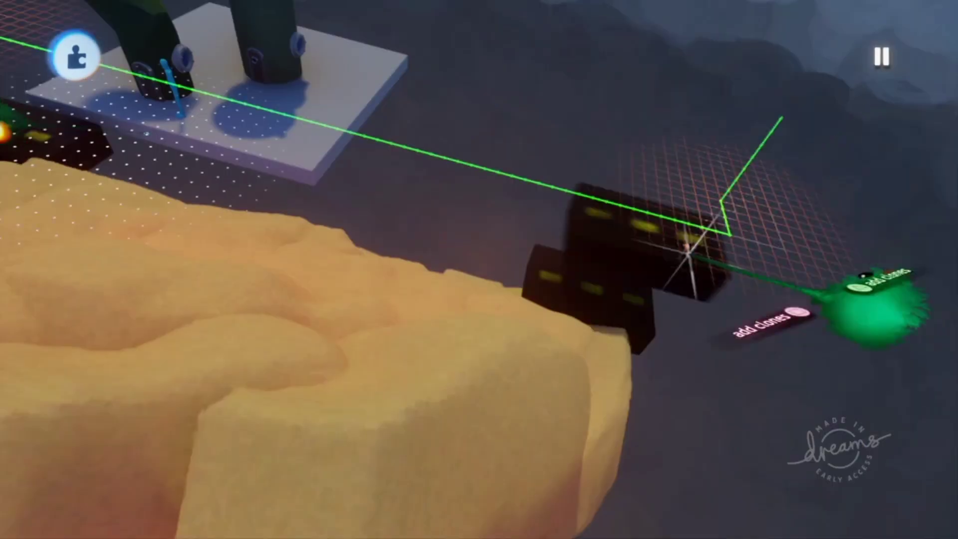